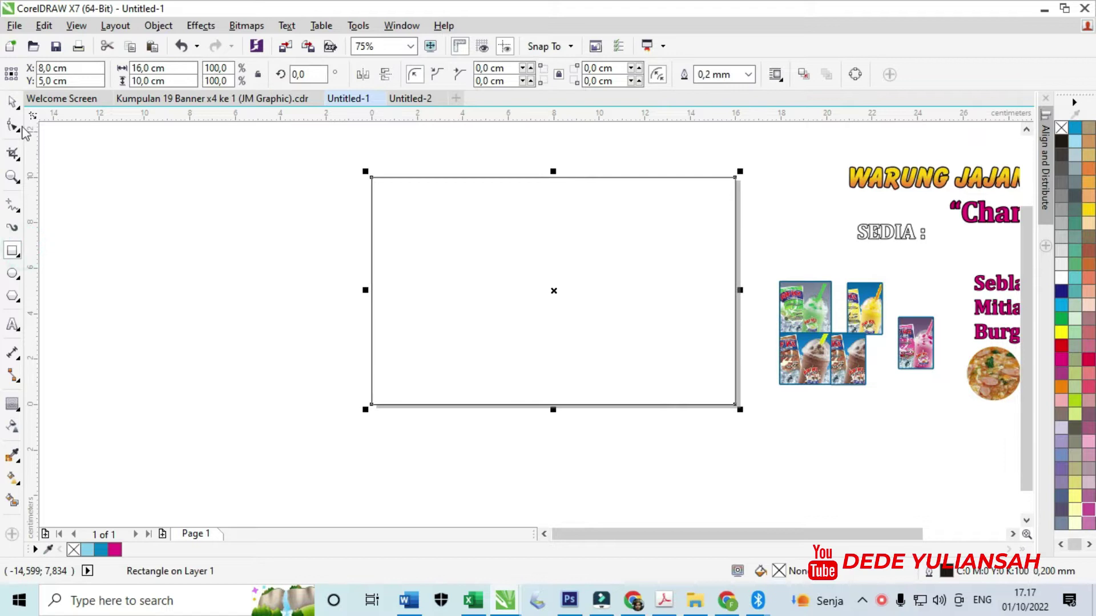
- Fill the page-sized rectangle with light blue
left_click(13, 104)
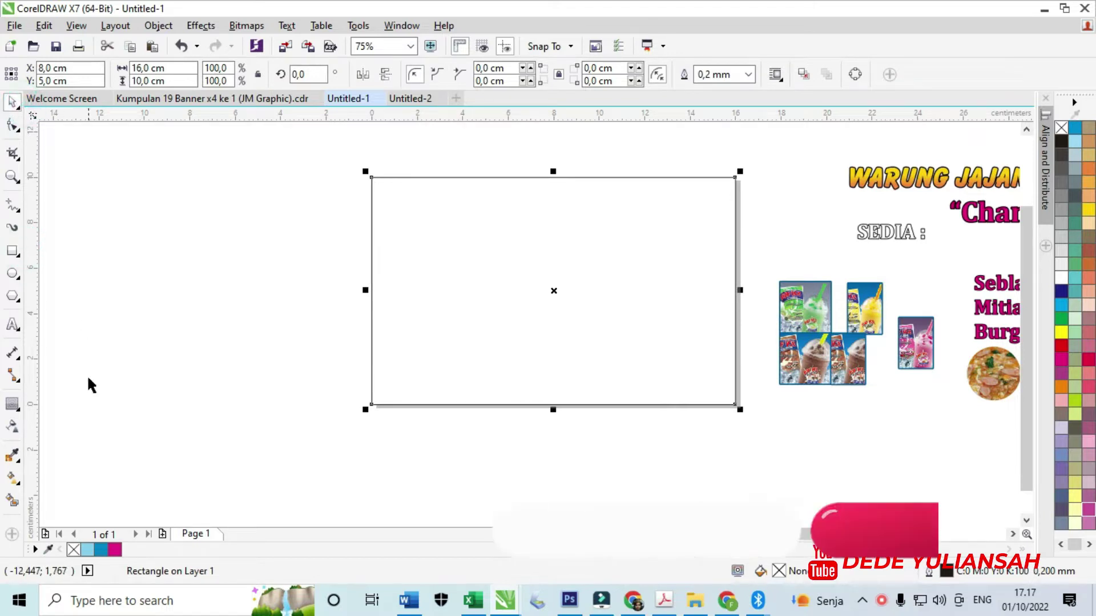
left_click(87, 550)
left_click(275, 344)
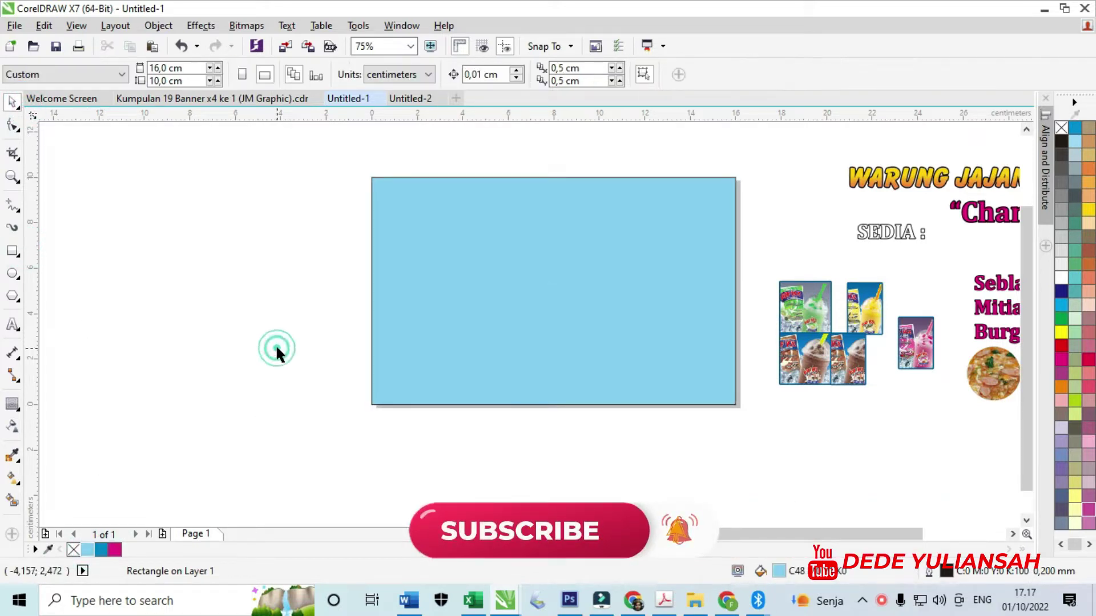
- Make a copy of the background rectangle squashed to a strip about 1.3 cm tall along the bottom edge, filled dark blue
left_click(541, 249)
left_click_drag(553, 171, 553, 375)
left_click(102, 550)
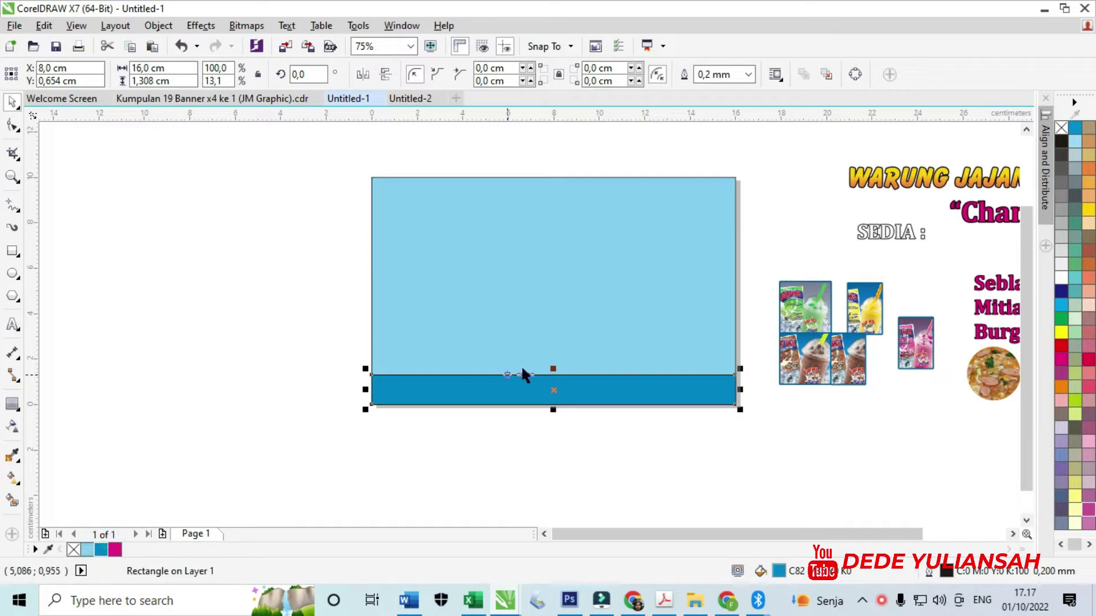
- Convert the dark blue strip to curves and bend its top edge downward into a shallow arc
scroll(562, 408, "up", 2)
scroll(562, 396, "up", 2)
right_click(565, 394)
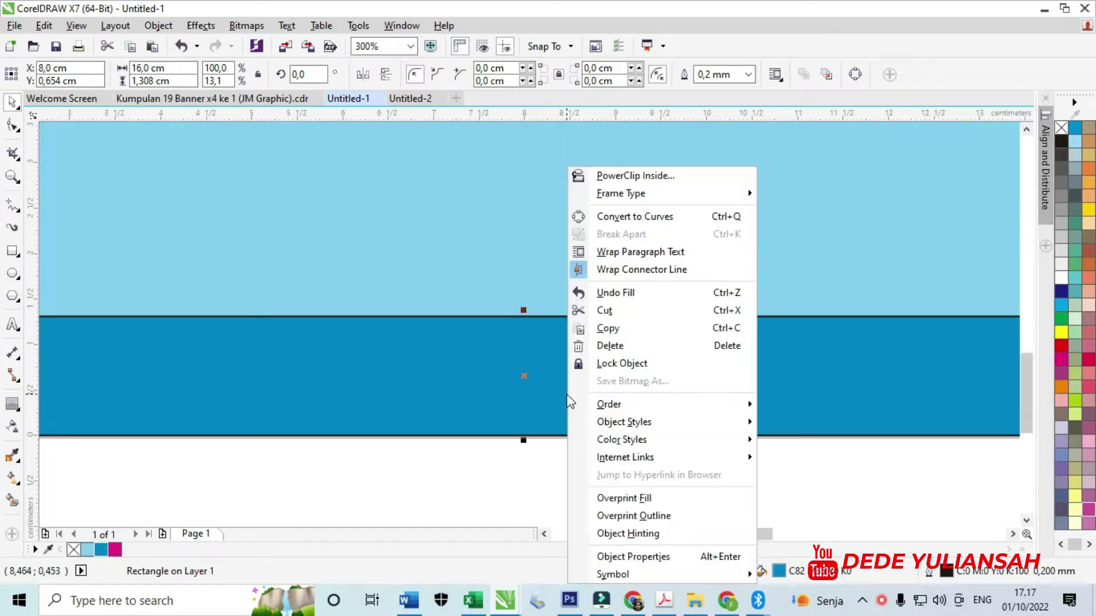
left_click(621, 217)
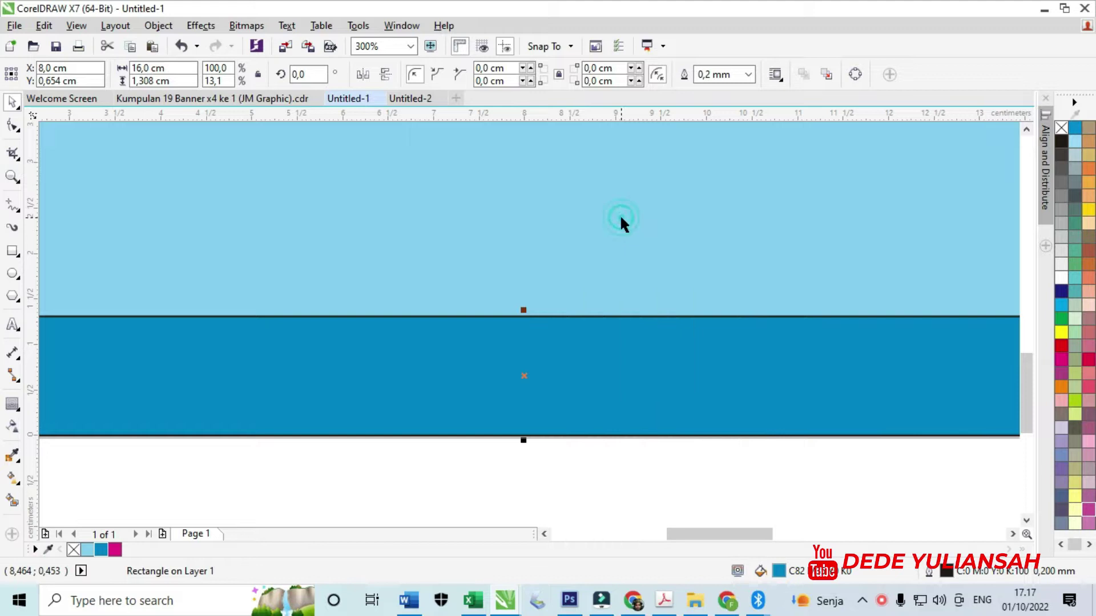
left_click(12, 124)
left_click(531, 315)
left_click(225, 74)
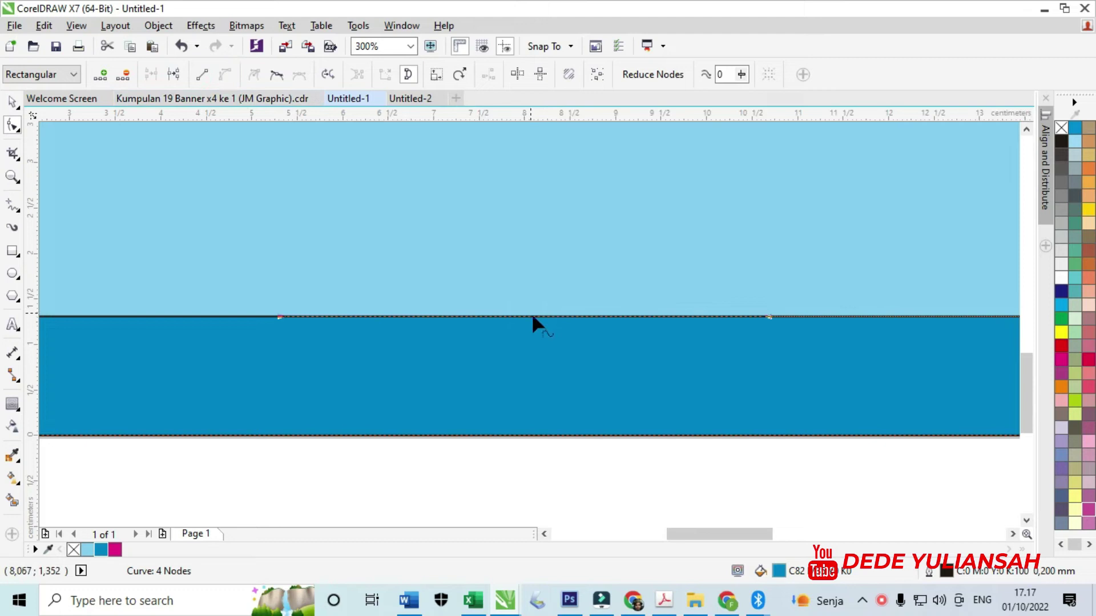
left_click_drag(533, 315, 534, 347)
scroll(534, 347, "down", 3)
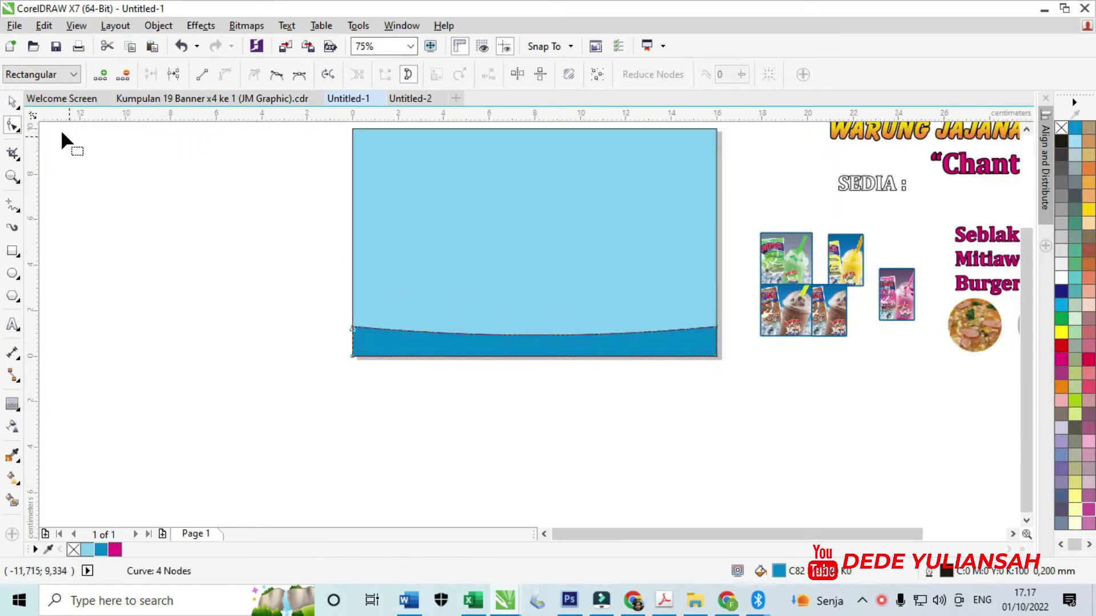
- Deepen the arc along the dark blue strip's top edge slightly
scroll(566, 346, "up", 2)
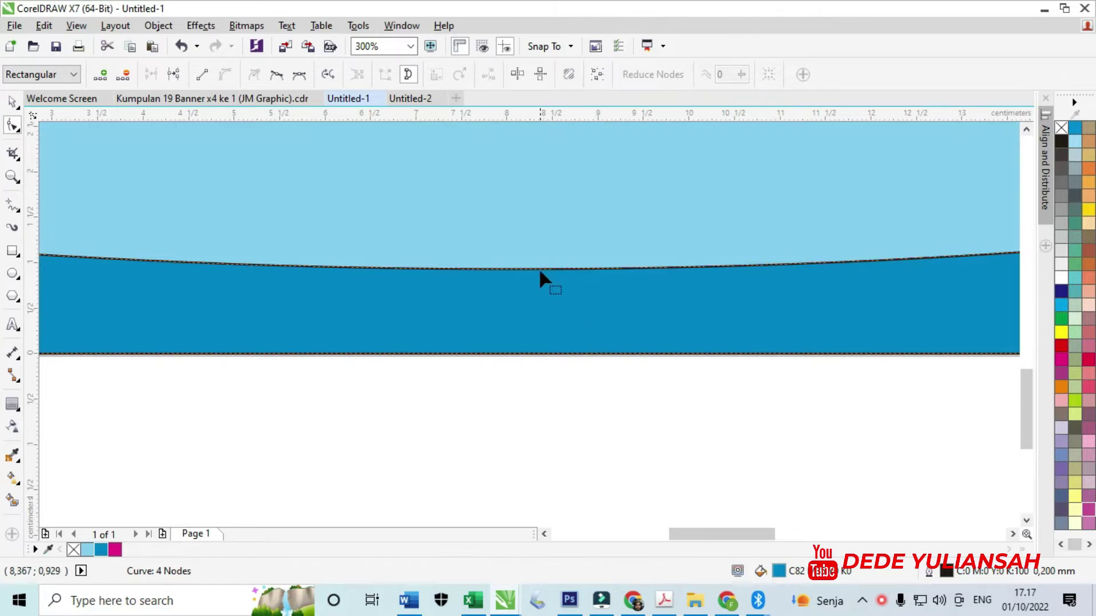
left_click_drag(535, 268, 536, 281)
scroll(536, 281, "down", 3)
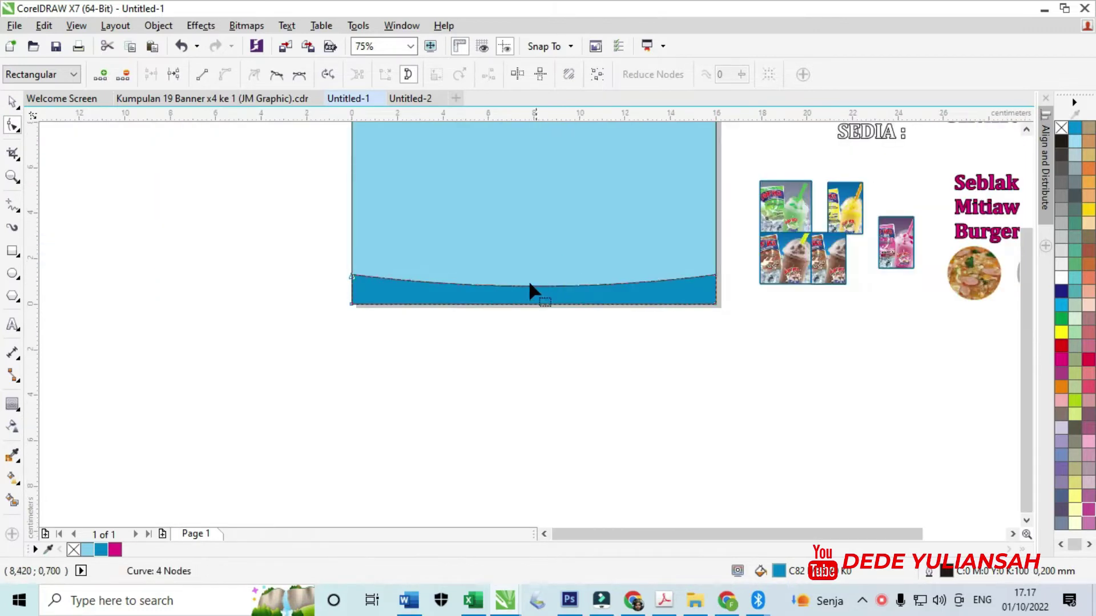
- Remove the outline from the dark blue strip by setting its width to None
left_click(11, 102)
scroll(543, 289, "up", 5)
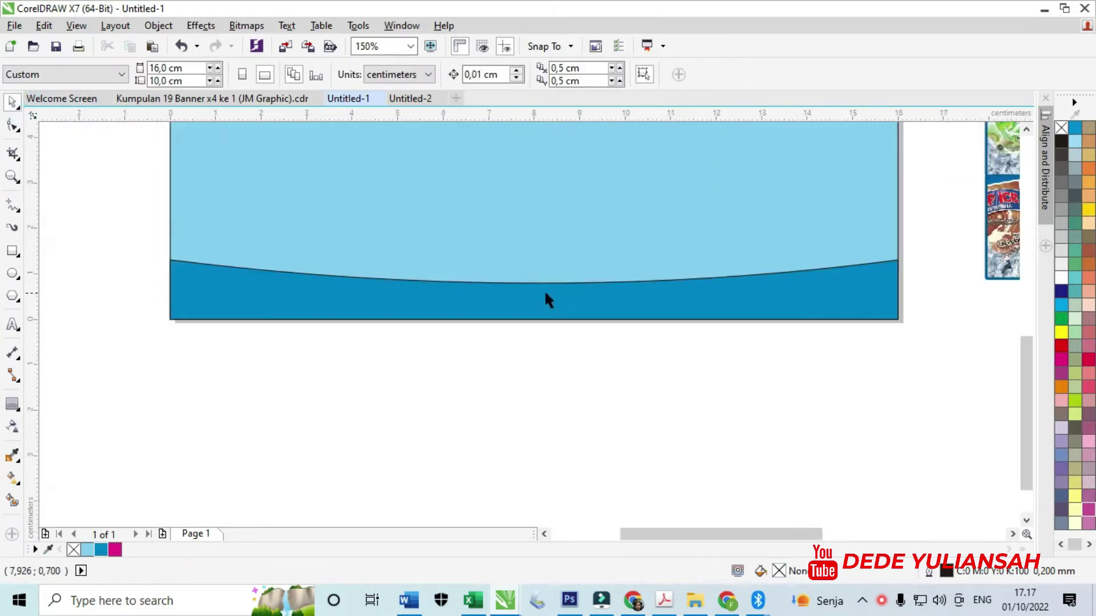
left_click(550, 289)
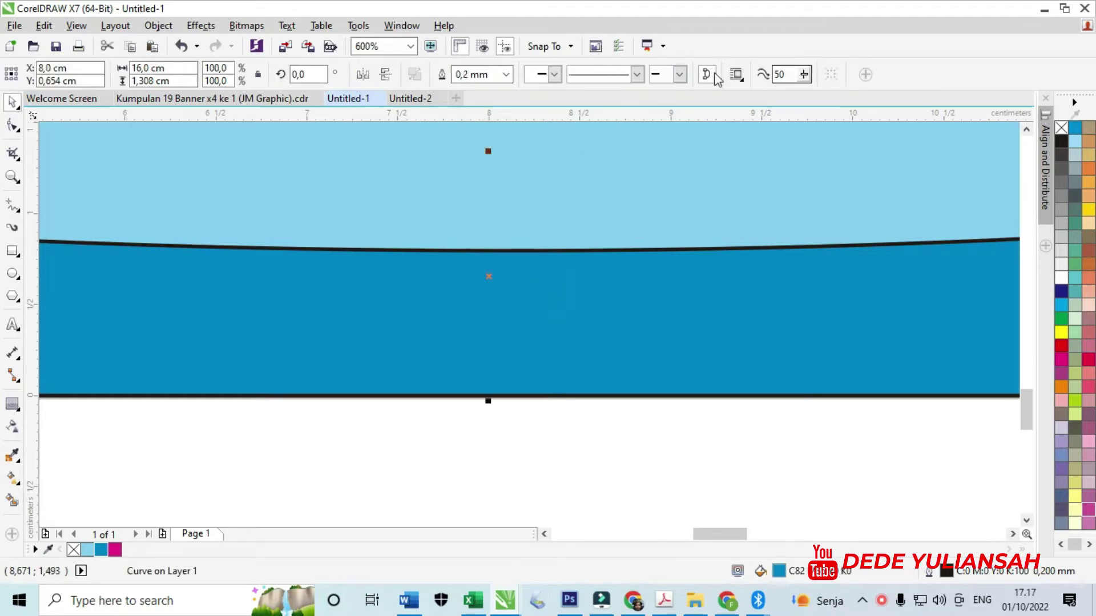
left_click(505, 74)
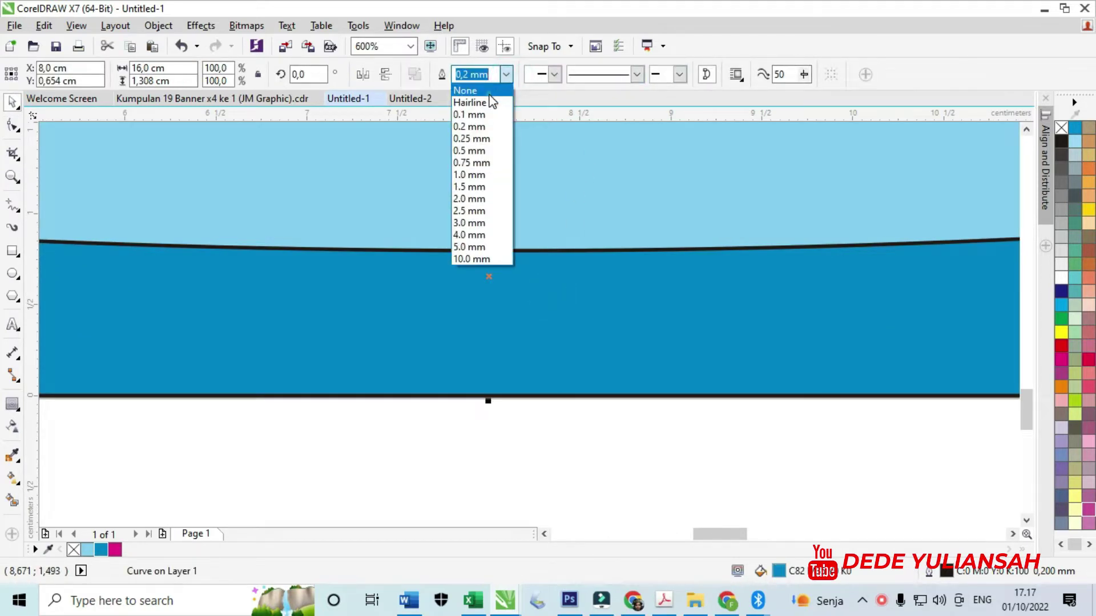
left_click(485, 90)
- Set the light blue background rectangle's outline width to None
scroll(502, 388, "down", 3)
left_click(518, 413)
left_click(476, 264)
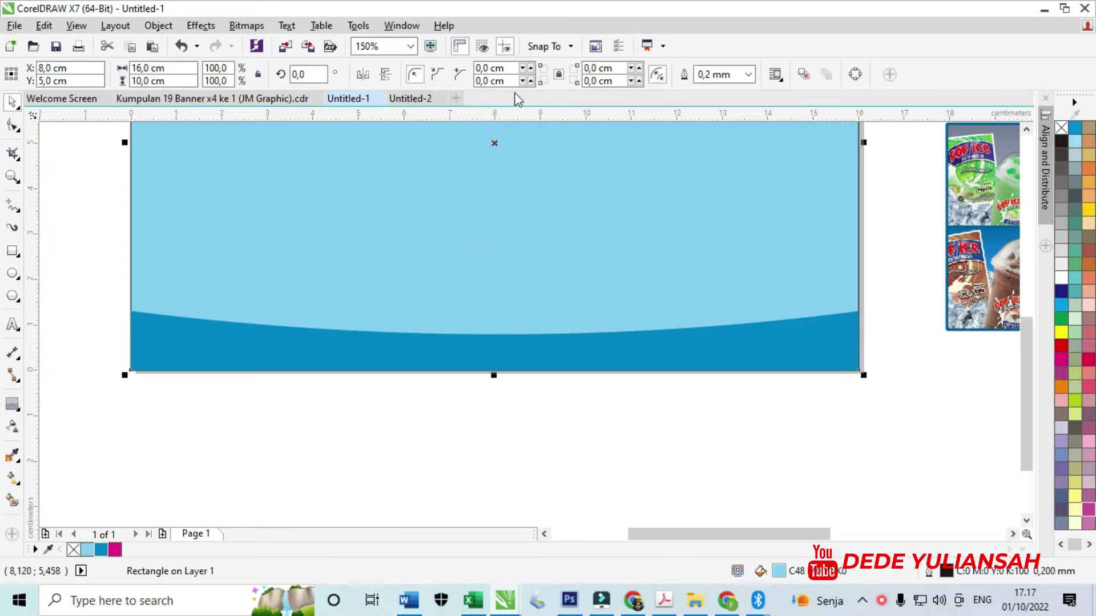
left_click(748, 74)
left_click(721, 91)
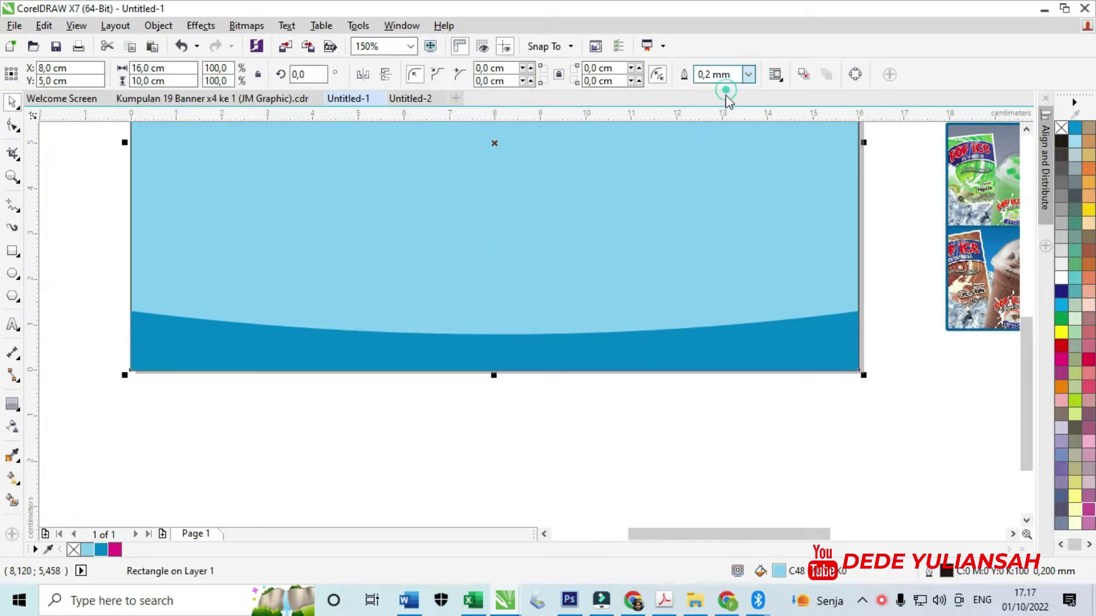
left_click(552, 423)
- Duplicate the dark blue strip about 0.17 cm higher and fill the copy with magenta
scroll(327, 334, "up", 2)
scroll(327, 337, "up", 1)
left_click_drag(369, 361, 380, 331)
right_click(380, 331)
left_click(117, 549)
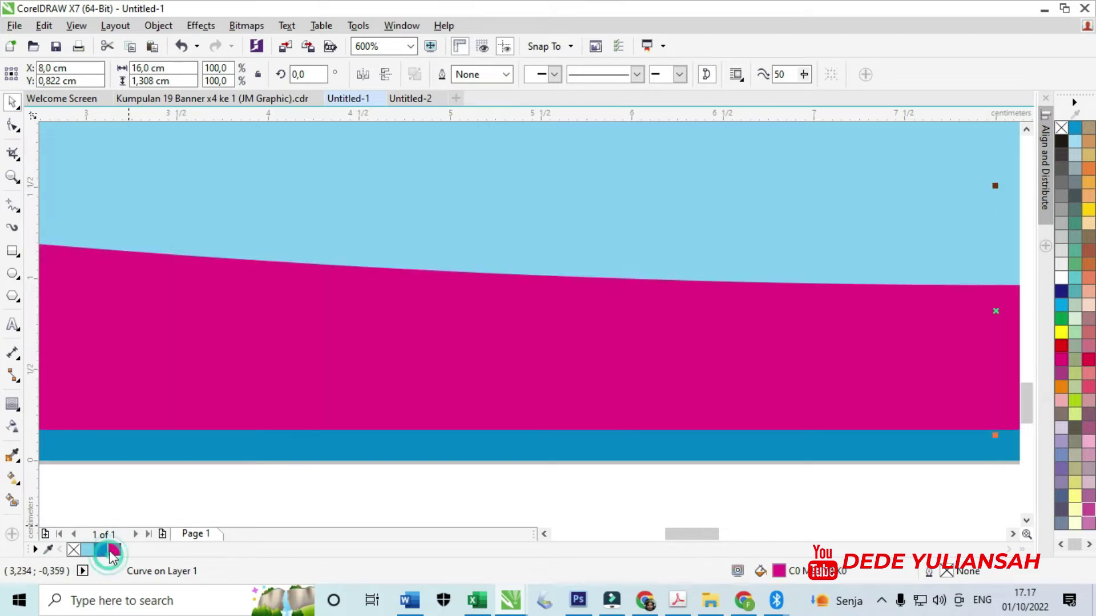
- Bring the dark blue strip to the front of the page so the magenta copy forms a thin band above it
scroll(411, 364, "down", 1)
left_click(370, 411)
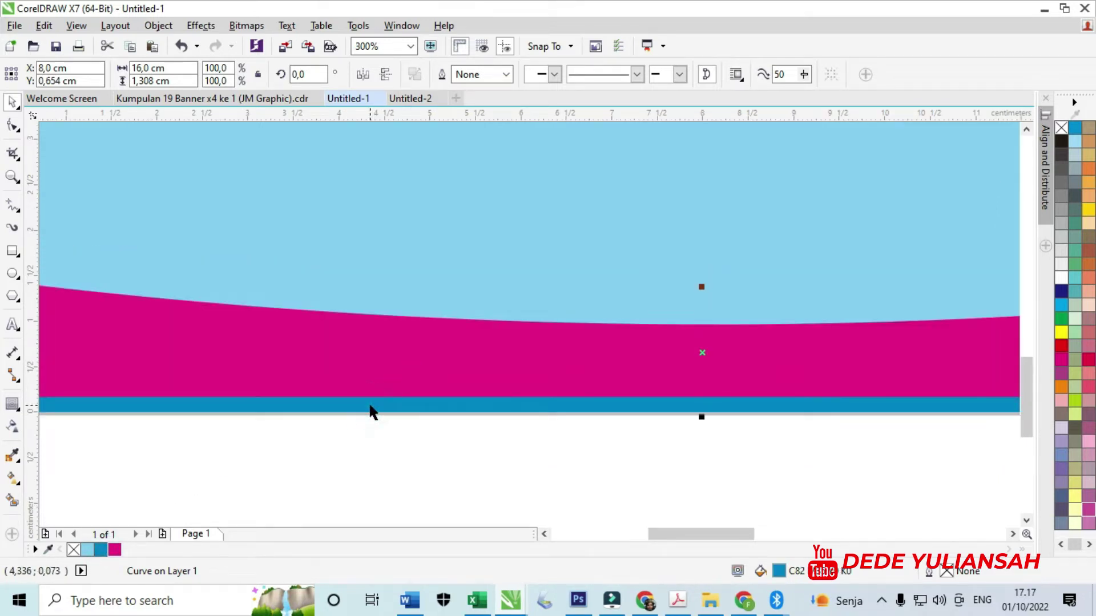
right_click(369, 410)
mouse_move(445, 405)
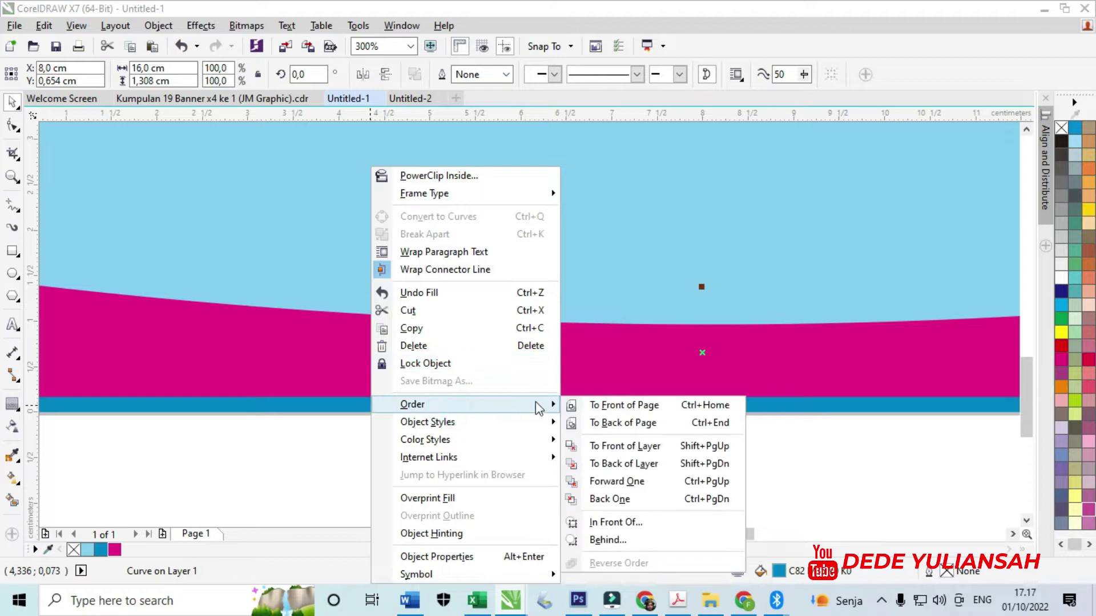
left_click(592, 404)
left_click(564, 460)
scroll(464, 366, "down", 2)
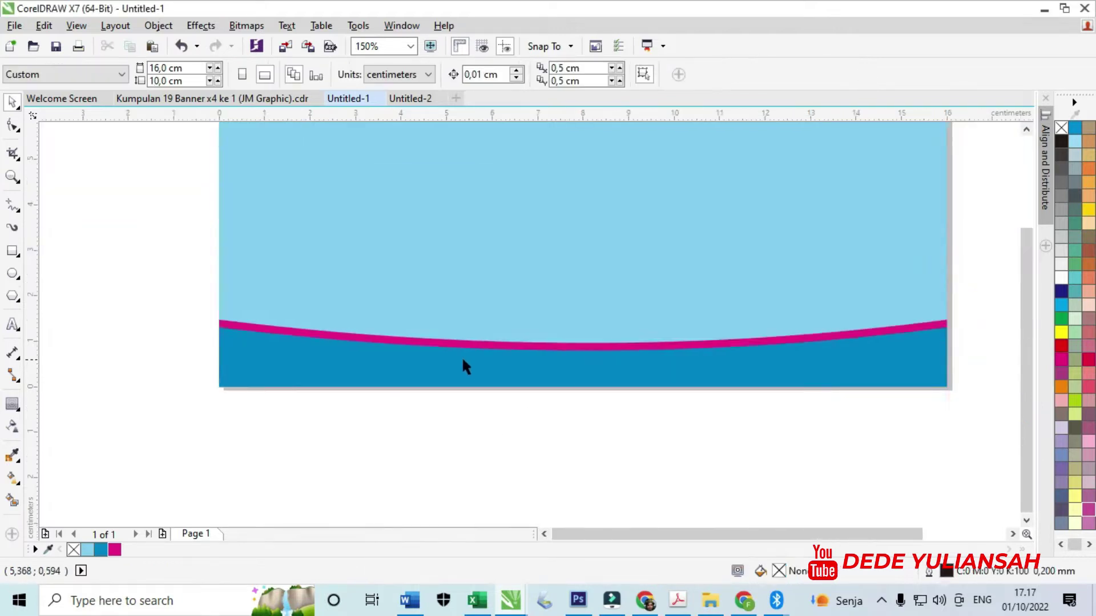
- Place the WARUNG JAJANAN SUKA-SUKA title across the top of the banner and scale it down to about 13.7 cm wide
left_click_drag(886, 153, 431, 174)
scroll(630, 162, "up", 2)
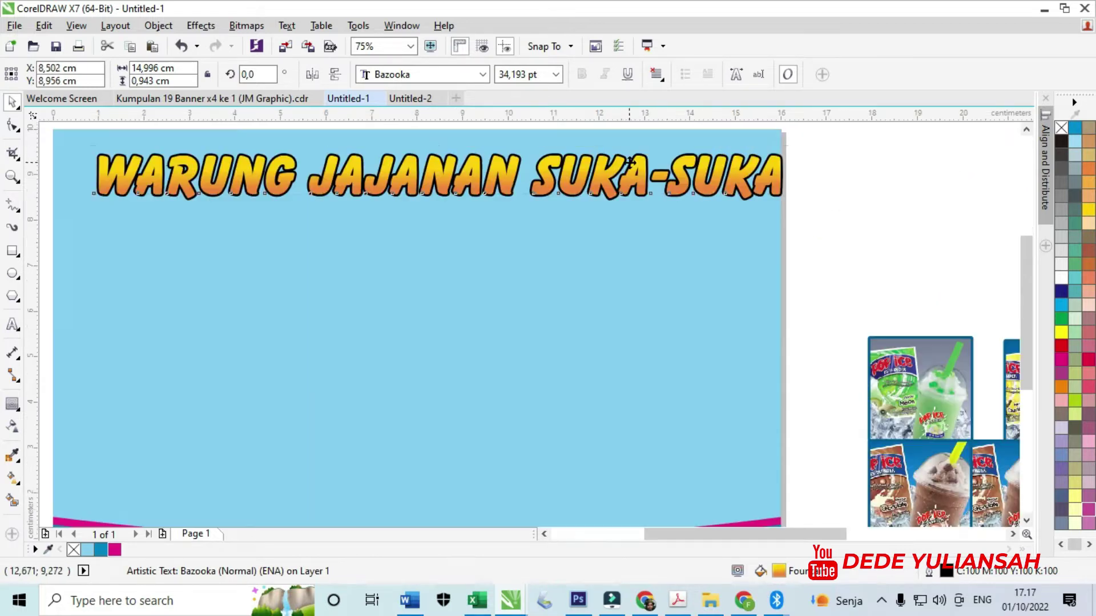
left_click_drag(786, 203, 733, 198)
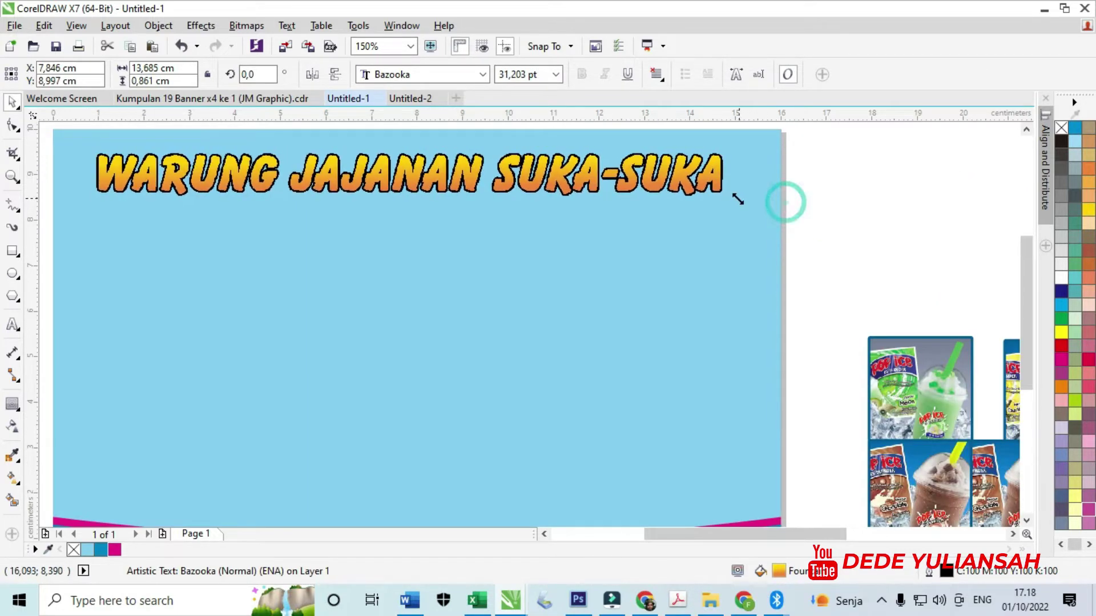
scroll(633, 183, "down", 2)
- Remove the black outline from the WARUNG JAJANAN SUKA-SUKA title
scroll(496, 184, "up", 6)
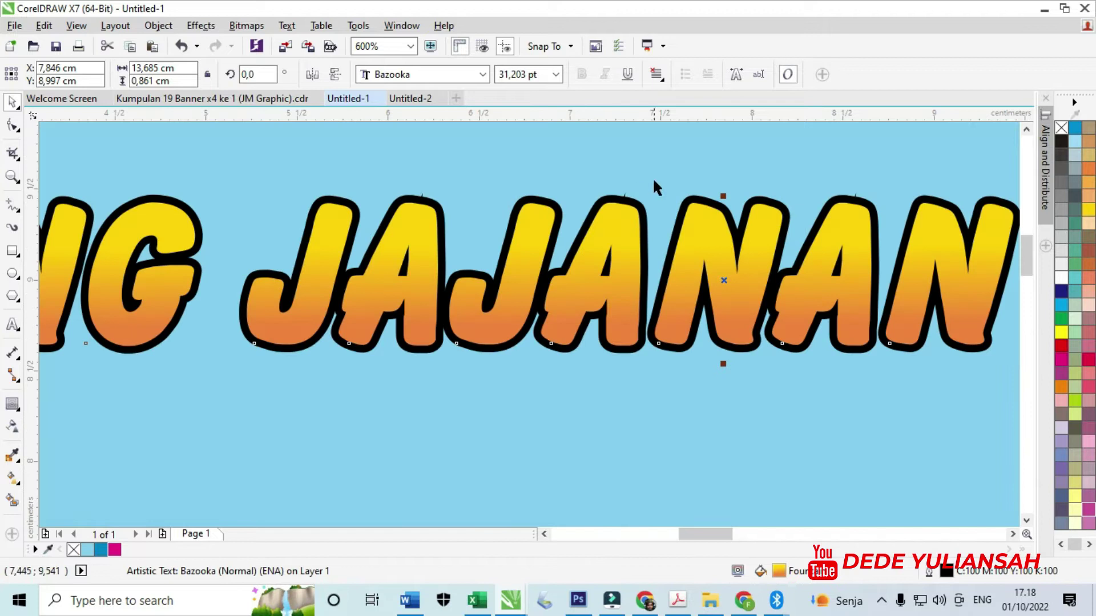
right_click(1061, 128)
scroll(617, 247, "down", 4)
scroll(379, 256, "up", 4)
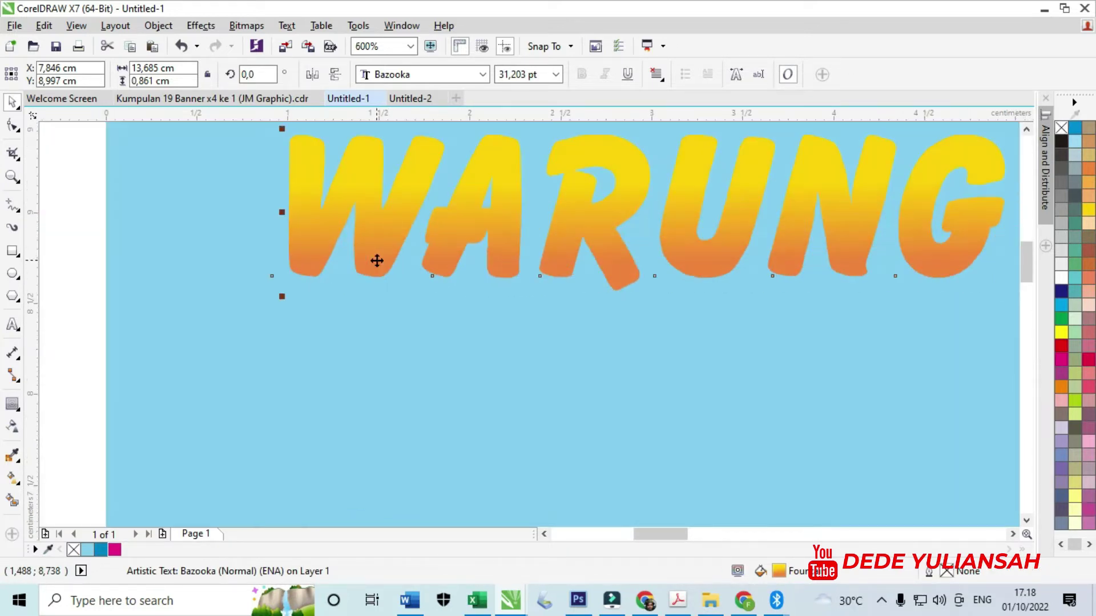
- Stretch the title vertically to about 1 cm tall while keeping its width
scroll(568, 257, "down", 3)
scroll(675, 254, "up", 1)
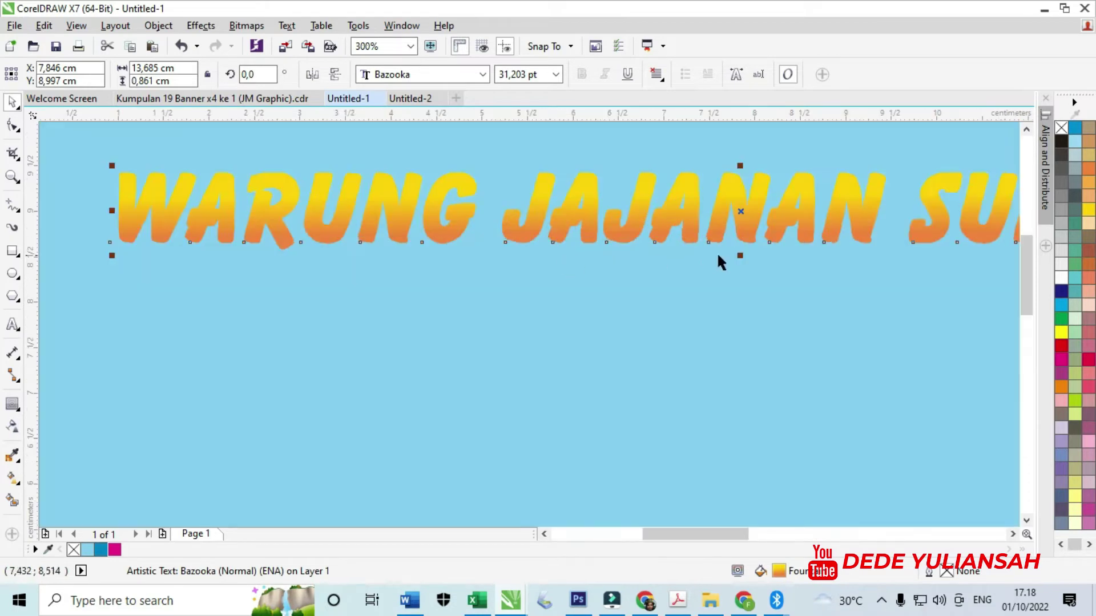
left_click_drag(740, 255, 739, 269)
scroll(654, 266, "down", 1)
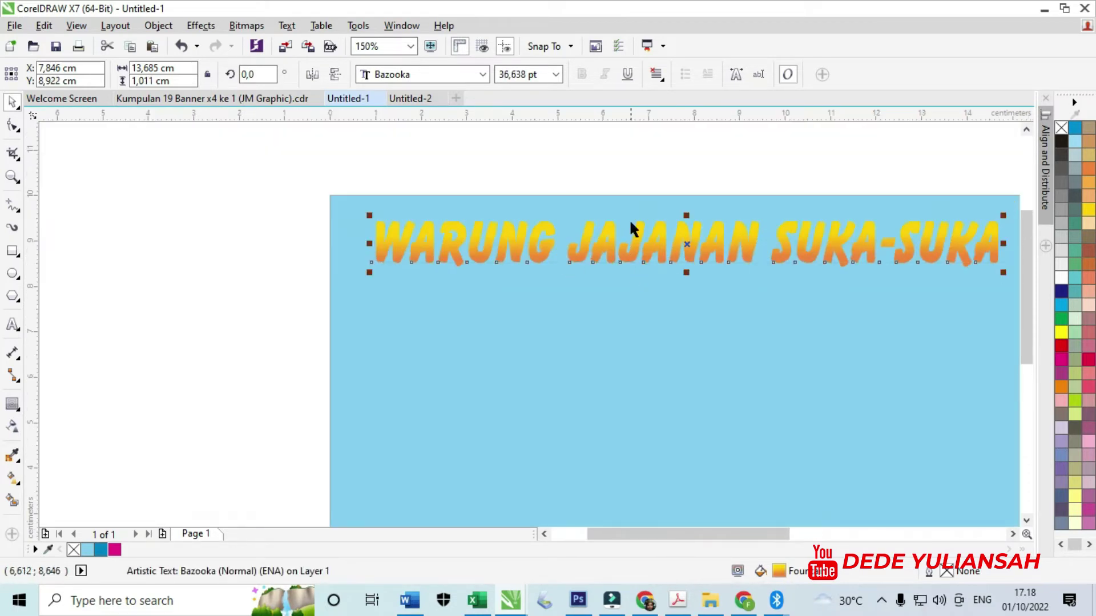
- Centre the title horizontally on the light blue background
scroll(605, 166, "down", 1)
scroll(724, 228, "up", 1)
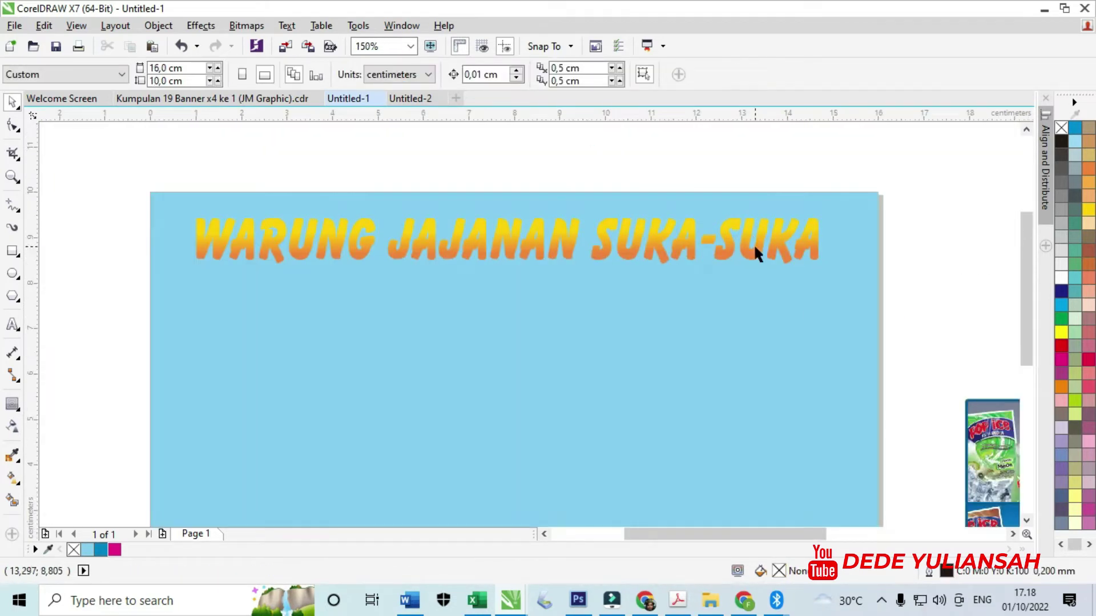
left_click(683, 321, "shift")
key("c")
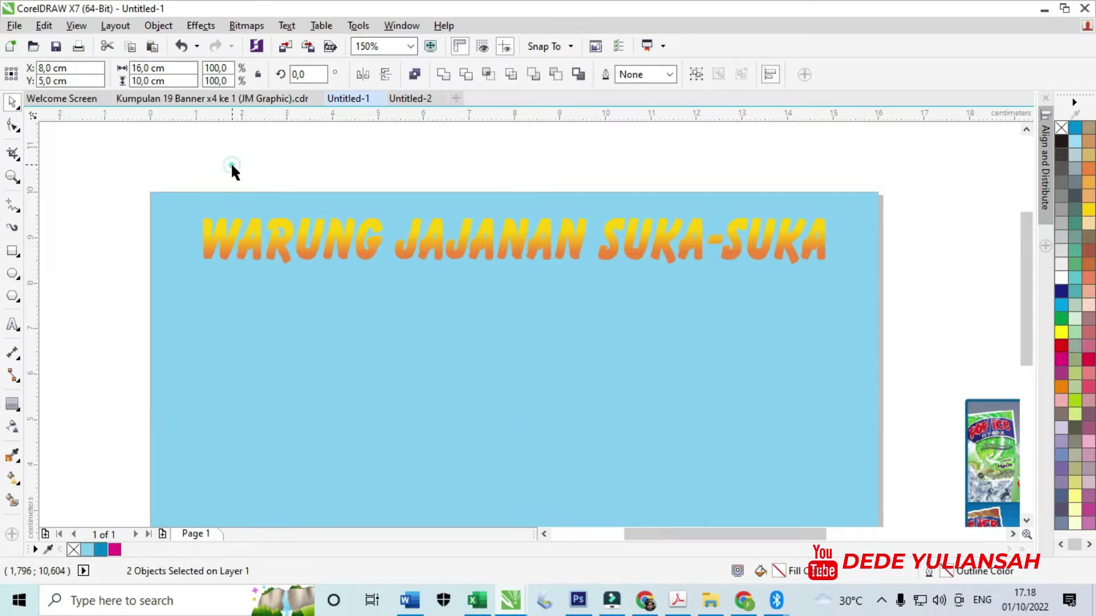
left_click(231, 162)
- Add a one-step outside contour around the title with an offset of about 0.113 cm
left_click(13, 403)
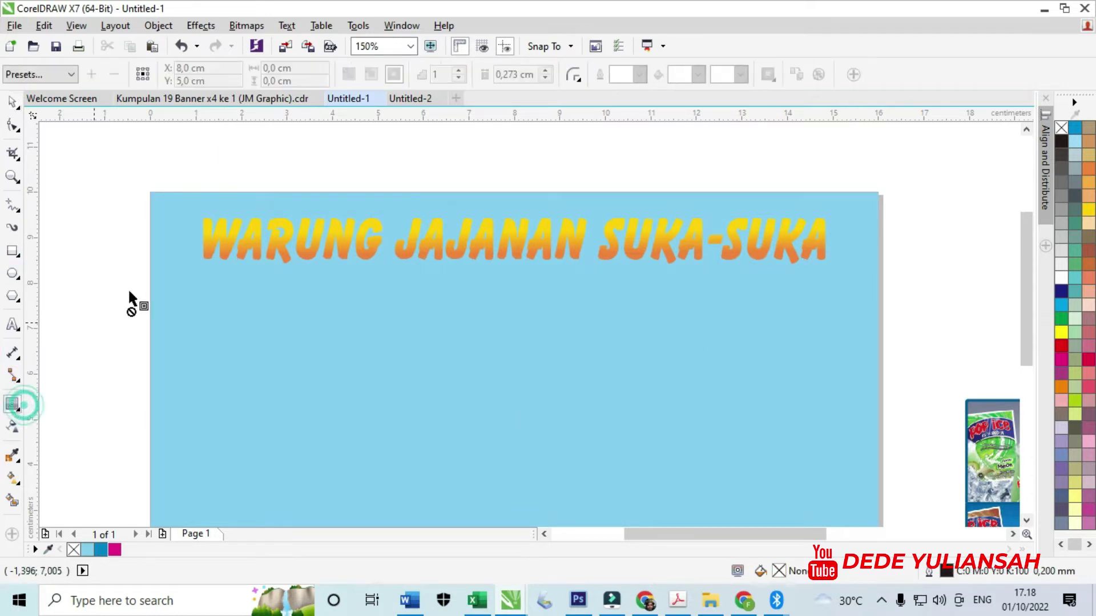
scroll(207, 234, "up", 2)
left_click(207, 245)
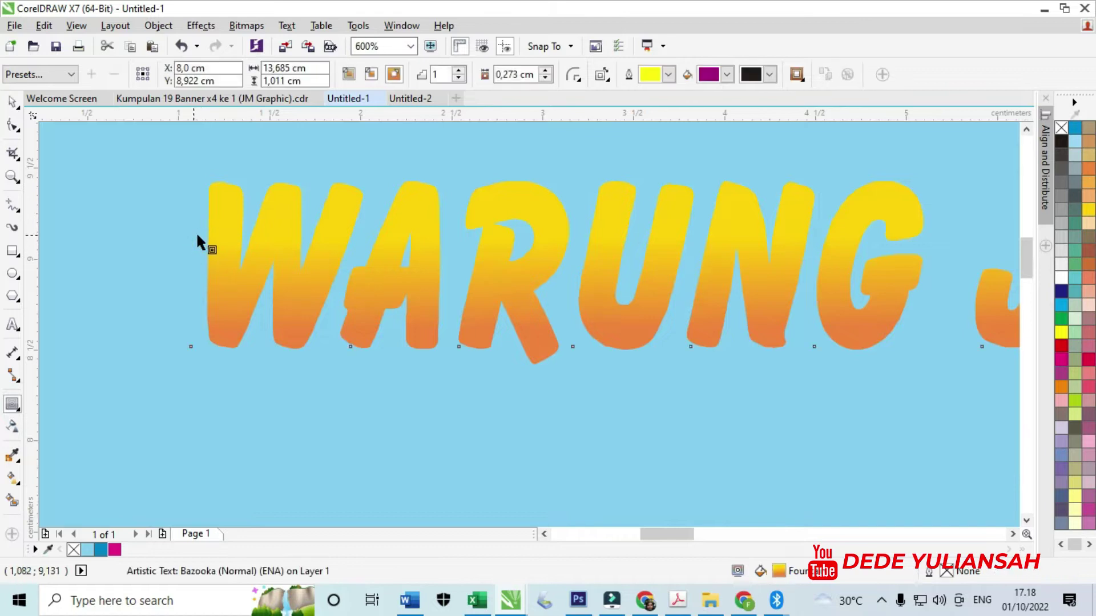
left_click(394, 75)
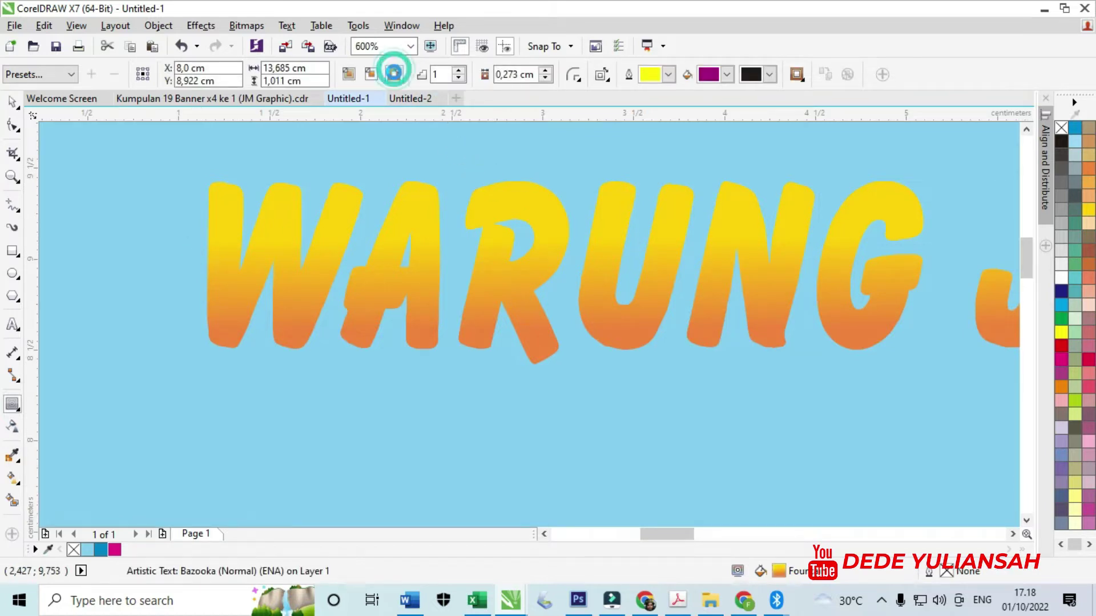
scroll(162, 265, "up", 1)
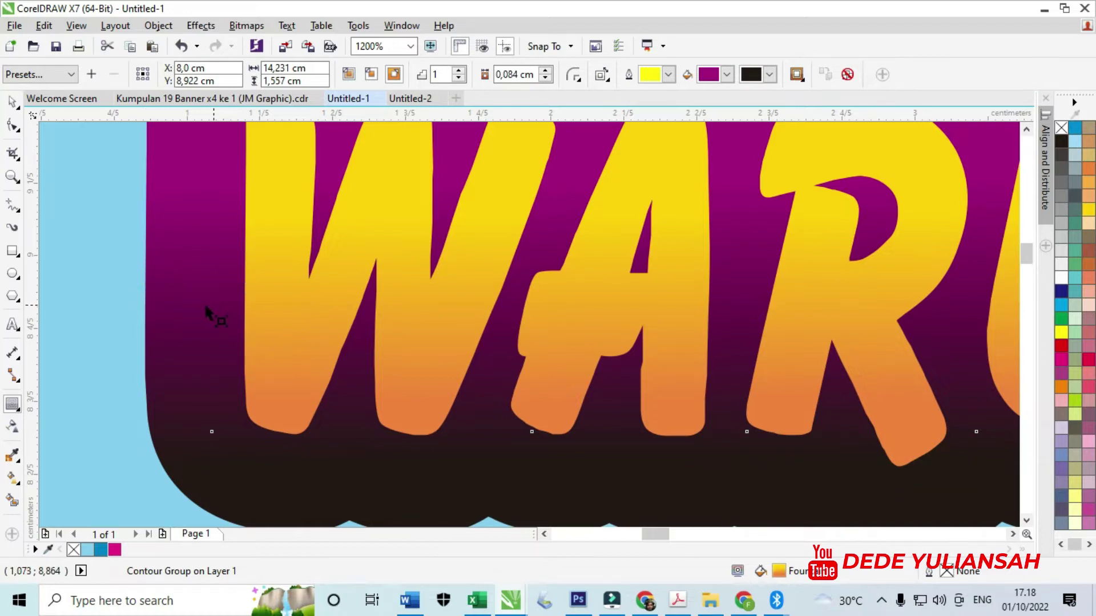
left_click_drag(201, 301, 203, 303)
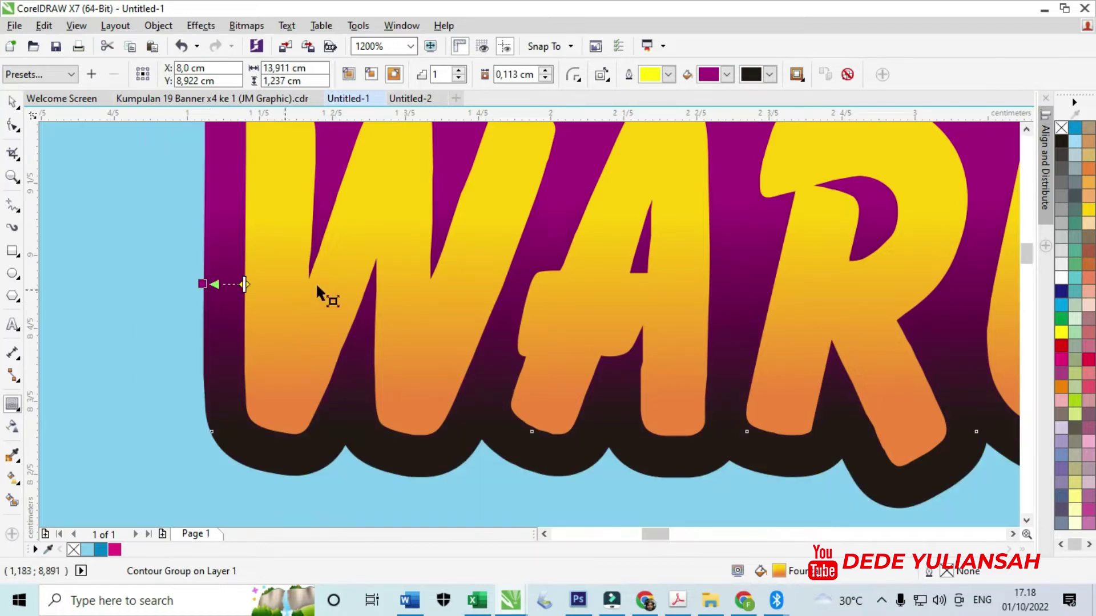
scroll(316, 282, "down", 3)
- Break the title's contour group apart and select the separated purple contour shape
left_click(12, 102)
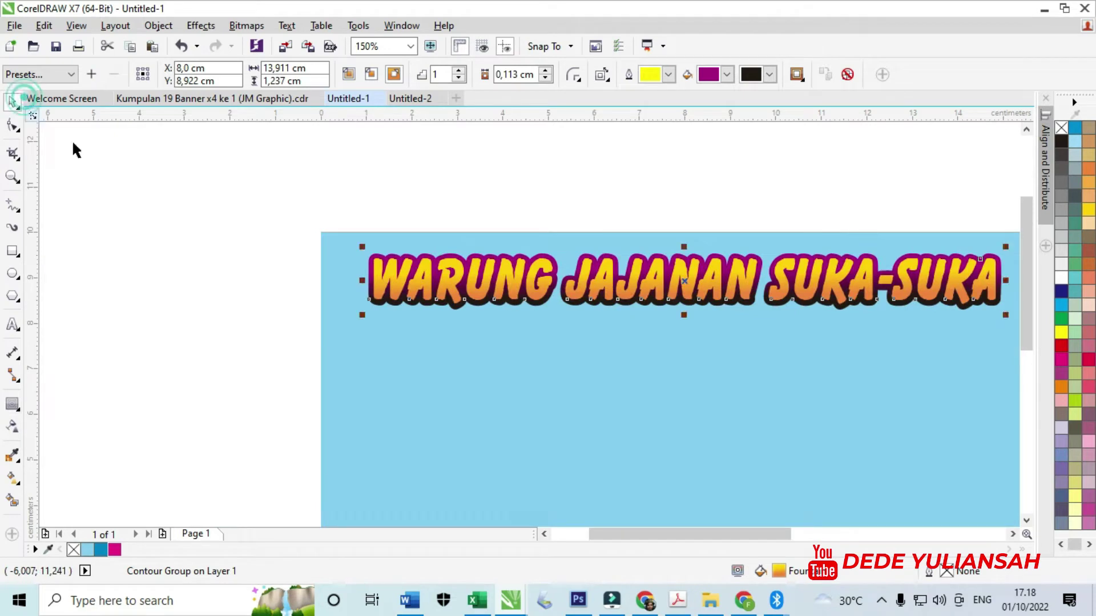
left_click(142, 242)
scroll(371, 257, "up", 2)
left_click(389, 250)
right_click(388, 250)
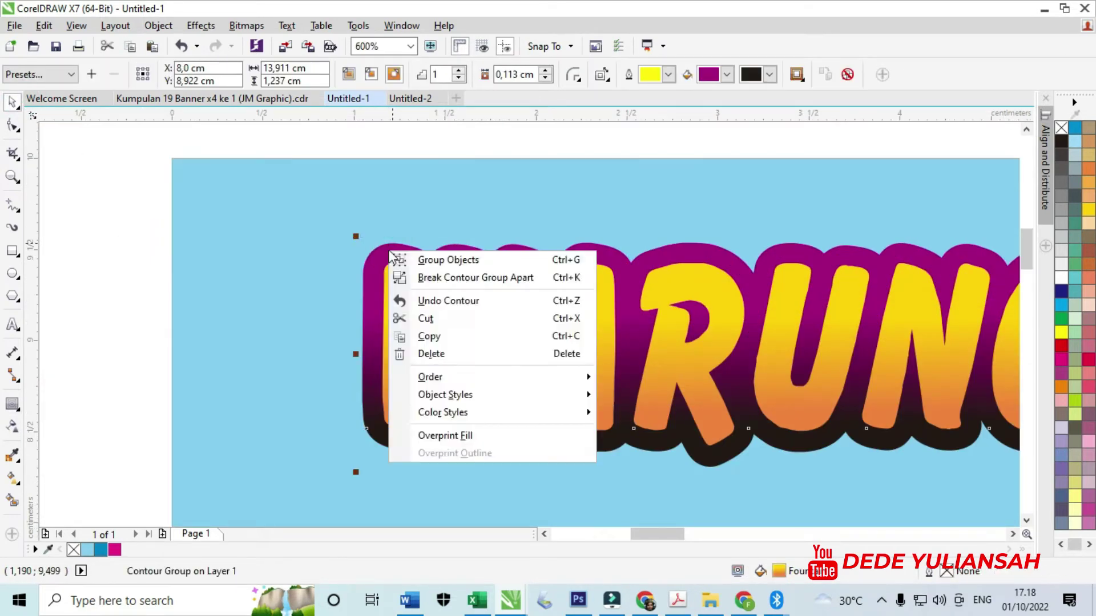
left_click(516, 284)
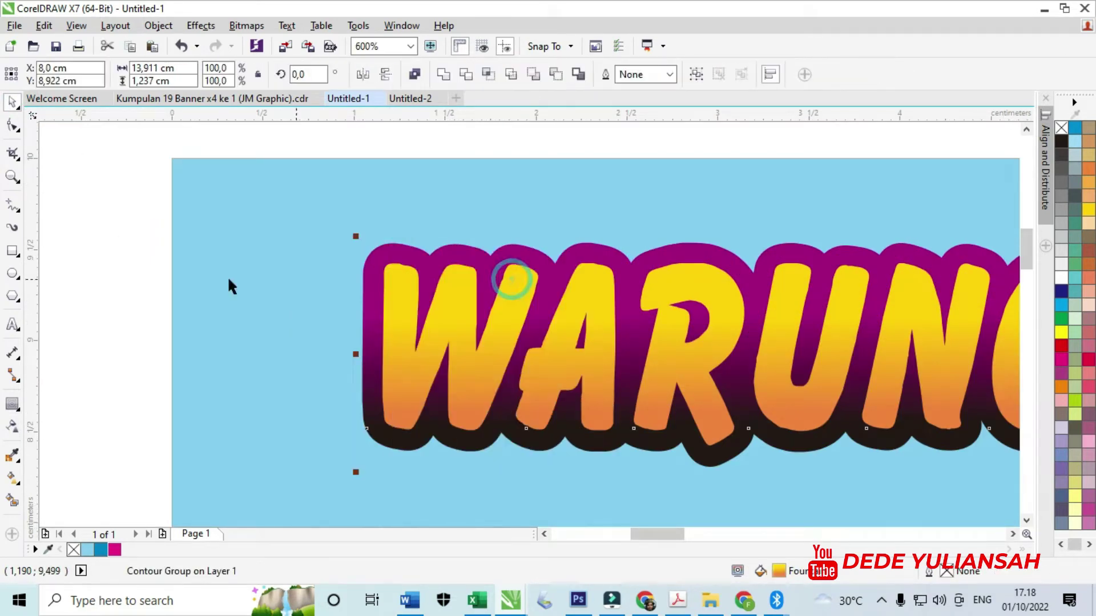
left_click(173, 282)
left_click(374, 311)
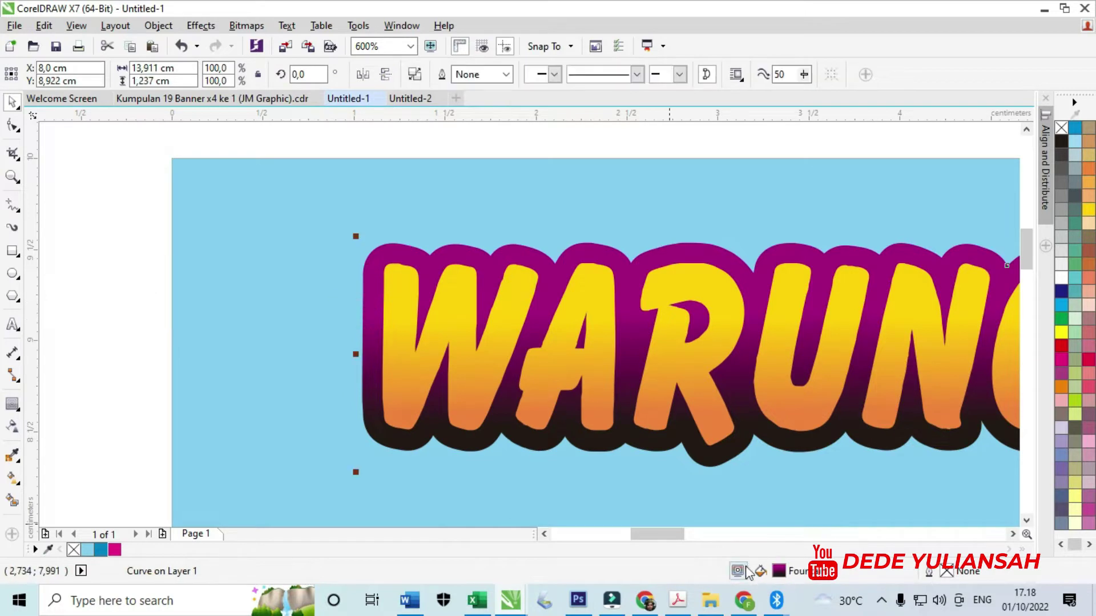
- Change the title contour's gradient fill to a uniform fill using the CMYK colour model
double_click(778, 571)
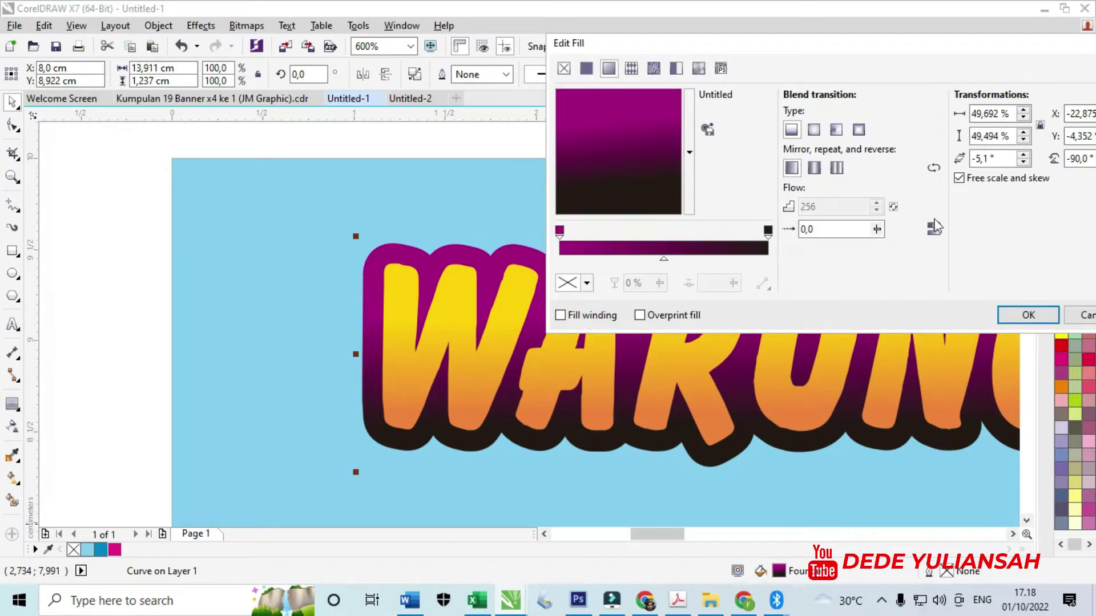
left_click_drag(1002, 47, 779, 45)
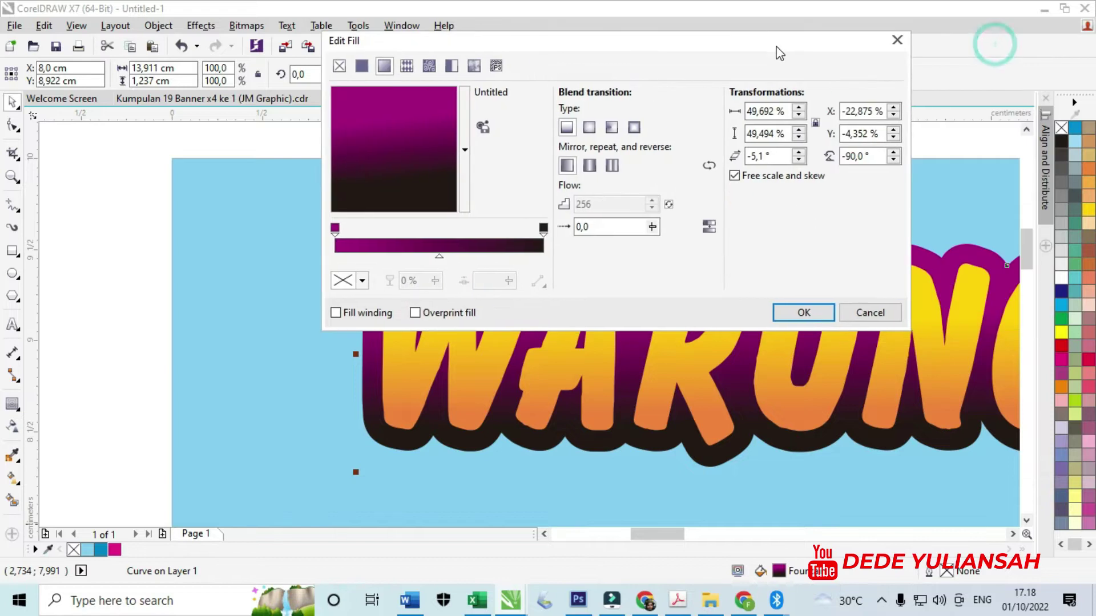
left_click(364, 69)
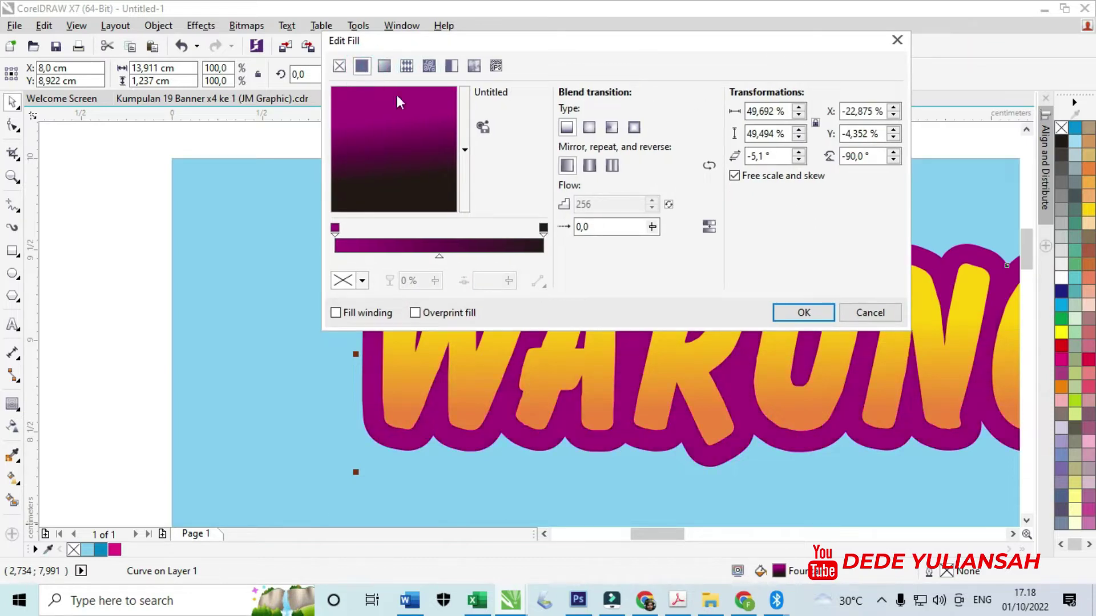
scroll(762, 112, "up", 1)
left_click(789, 112)
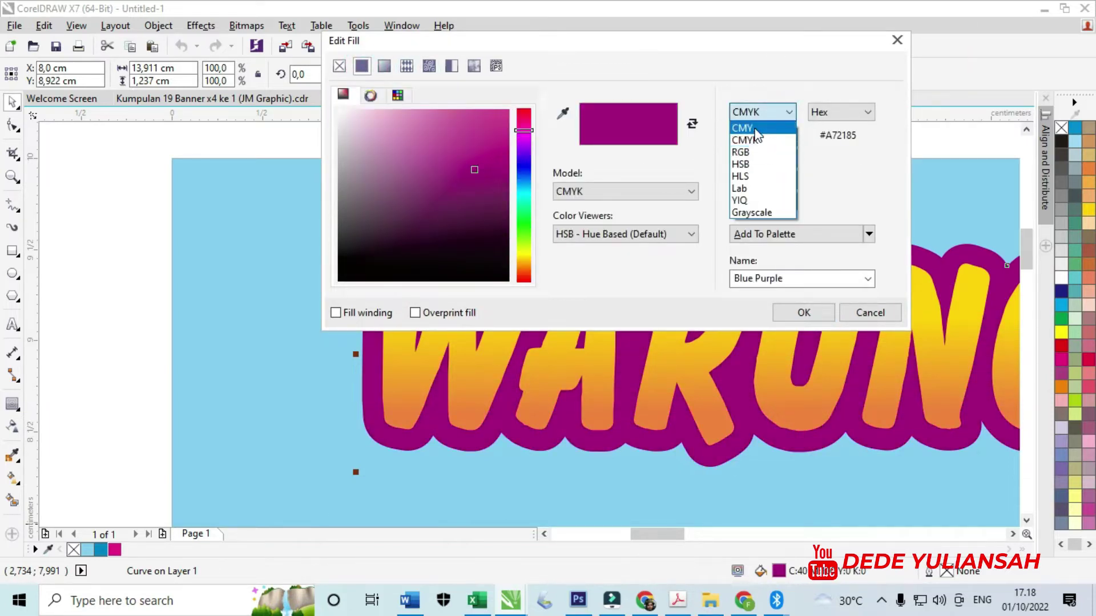
left_click(761, 128)
left_click(788, 112)
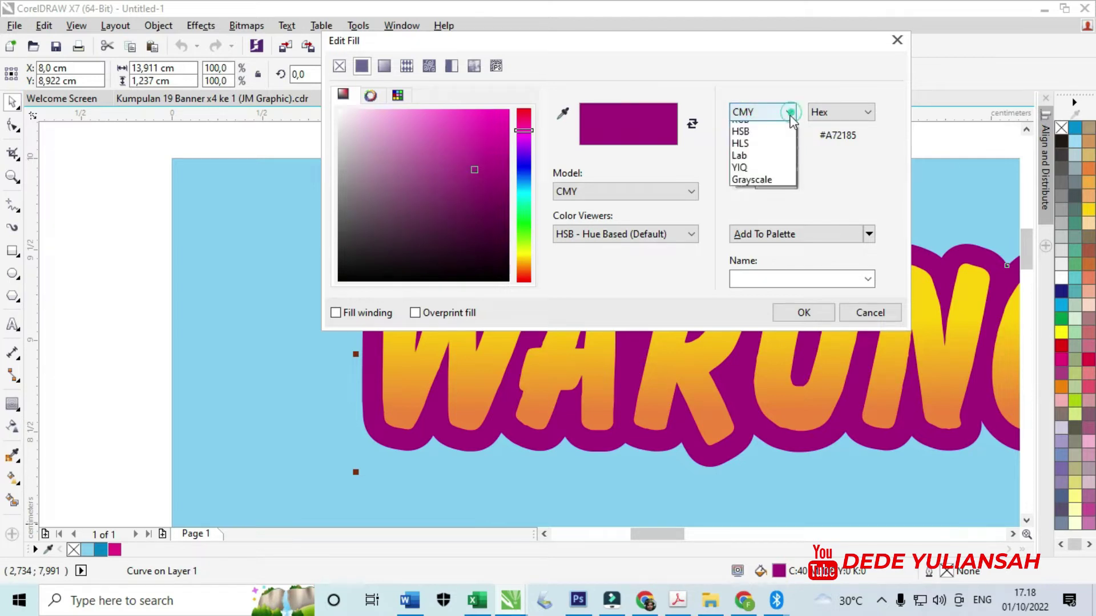
left_click(764, 139)
- Set the title contour's uniform fill to dark blue with C100 M100 Y0 K0 and apply it
left_click_drag(792, 139, 792, 74)
left_click_drag(791, 181, 795, 130)
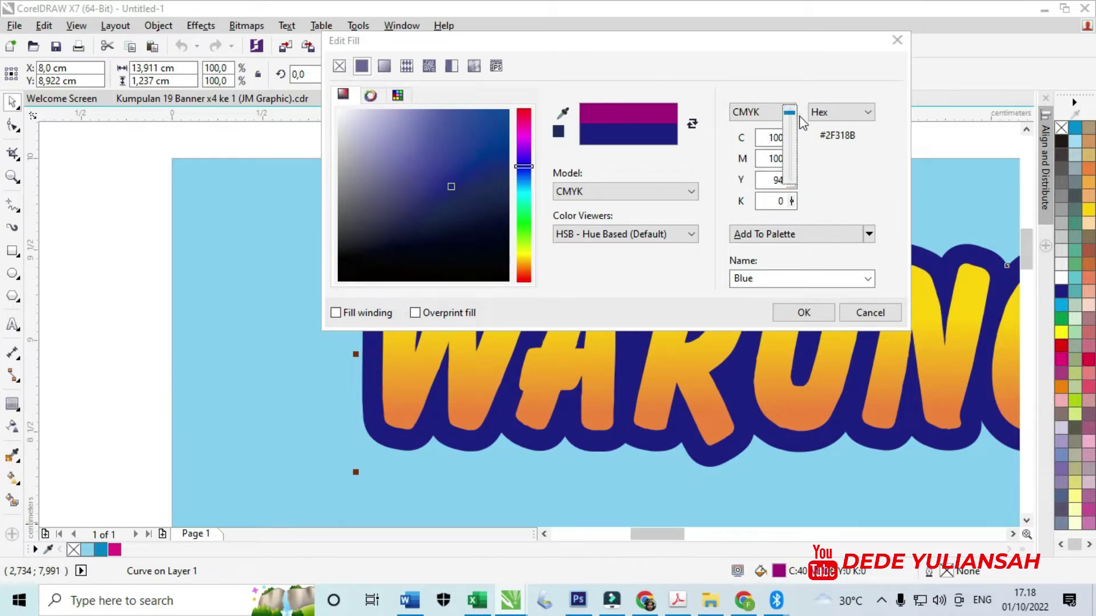
left_click_drag(798, 153, 799, 243)
left_click(802, 312)
scroll(536, 297, "down", 3)
scroll(537, 296, "down", 2)
scroll(850, 307, "up", 3)
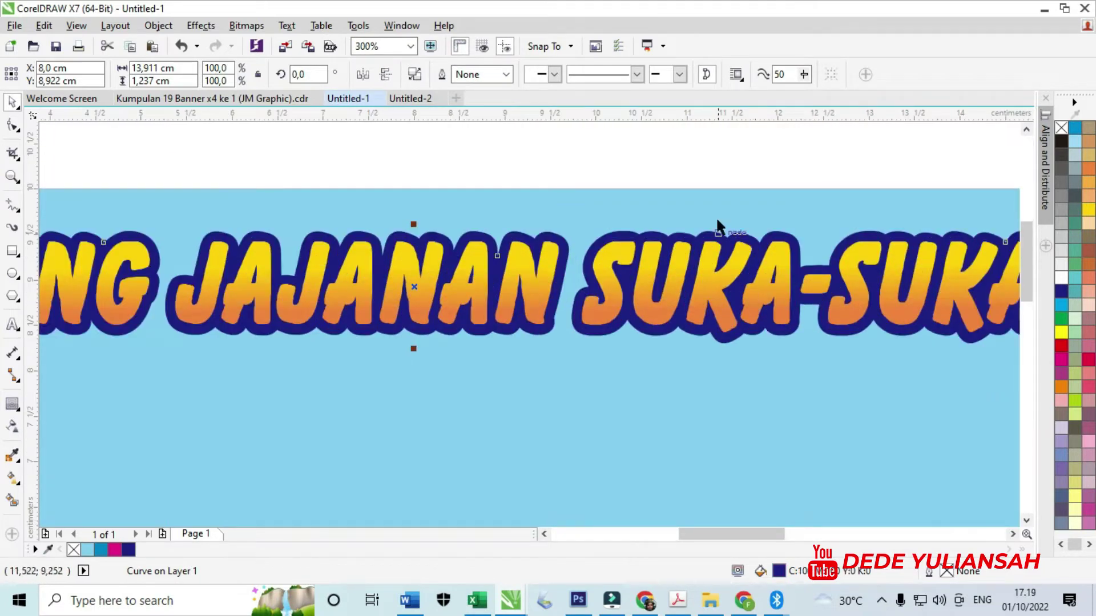
left_click(669, 143)
- Duplicate the dark blue title contour slightly down and to the right, and fill the copy with white
scroll(669, 143, "down", 2)
scroll(215, 262, "up", 3)
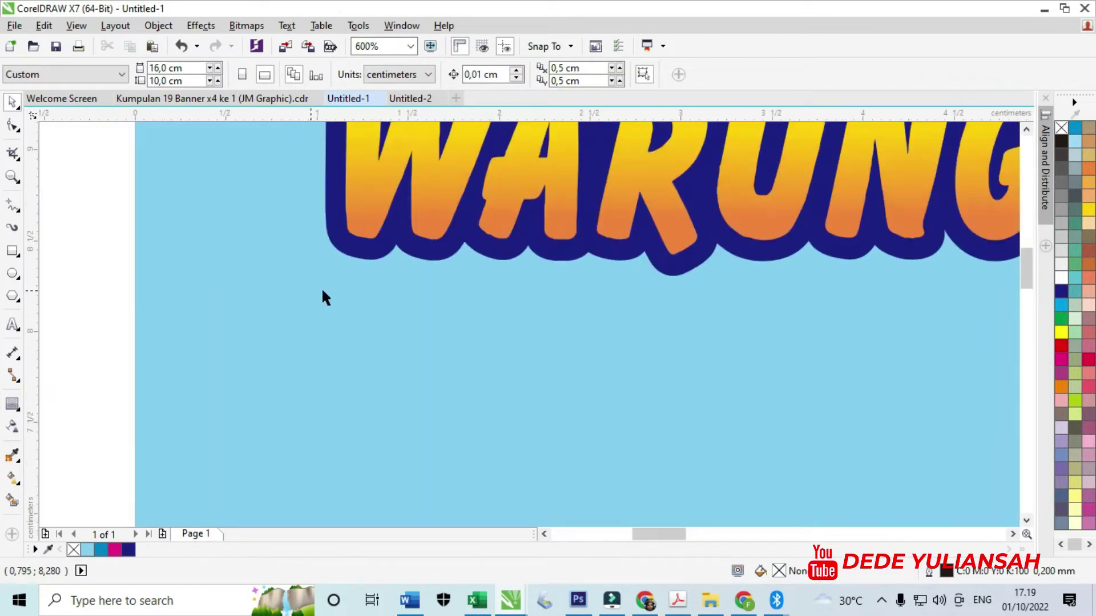
scroll(342, 280, "down", 1)
scroll(434, 274, "up", 2)
left_click_drag(430, 271, 523, 313)
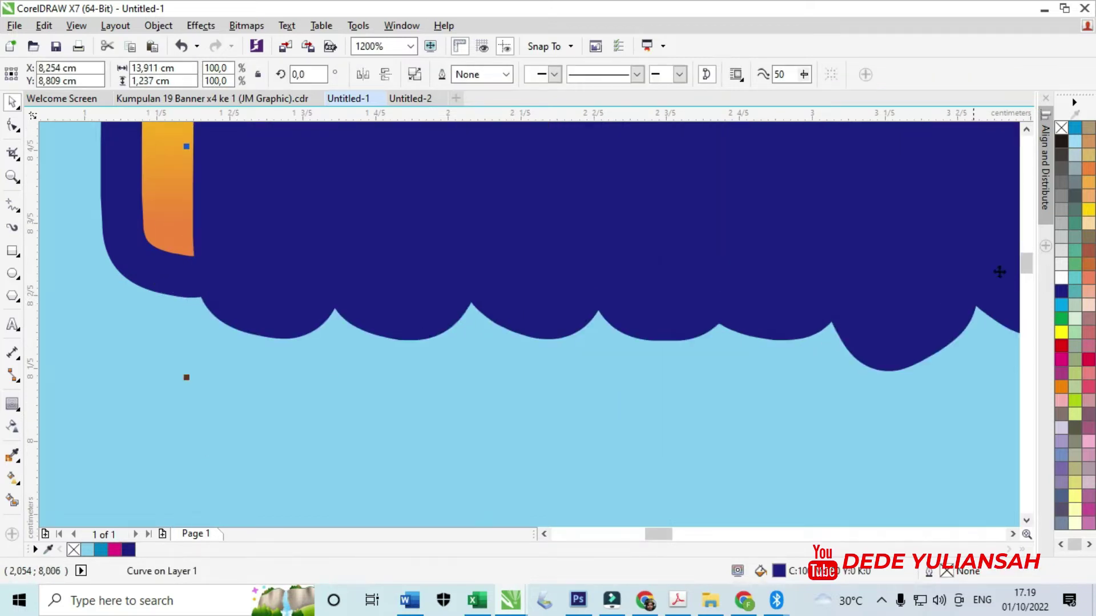
left_click(1061, 278)
scroll(776, 340, "down", 2)
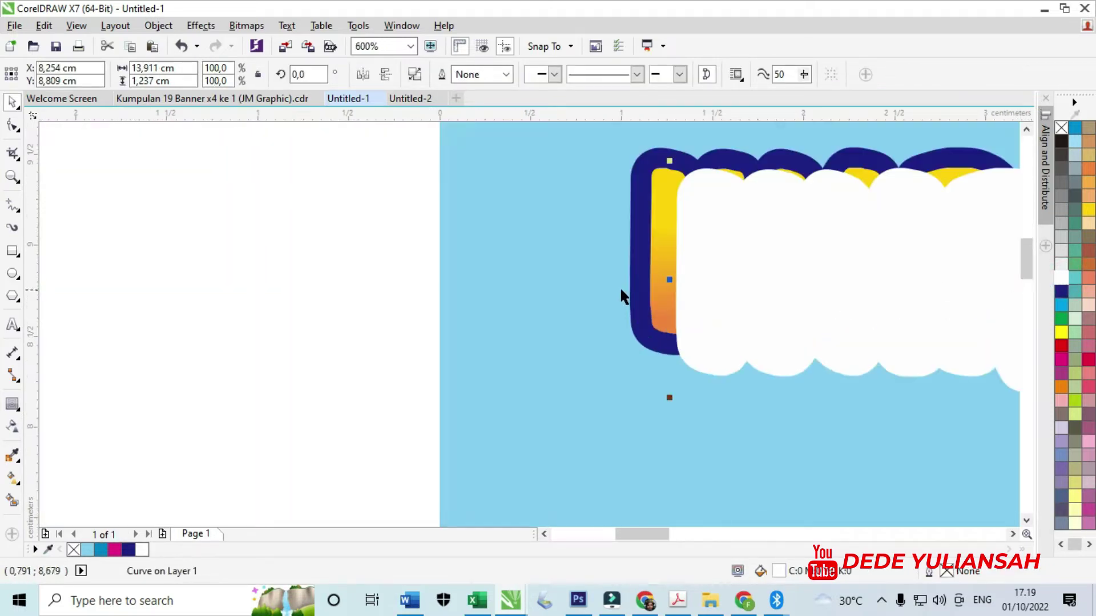
- Bring the title text and its dark blue contour in front of the white copy
left_click(651, 332)
left_click(660, 296)
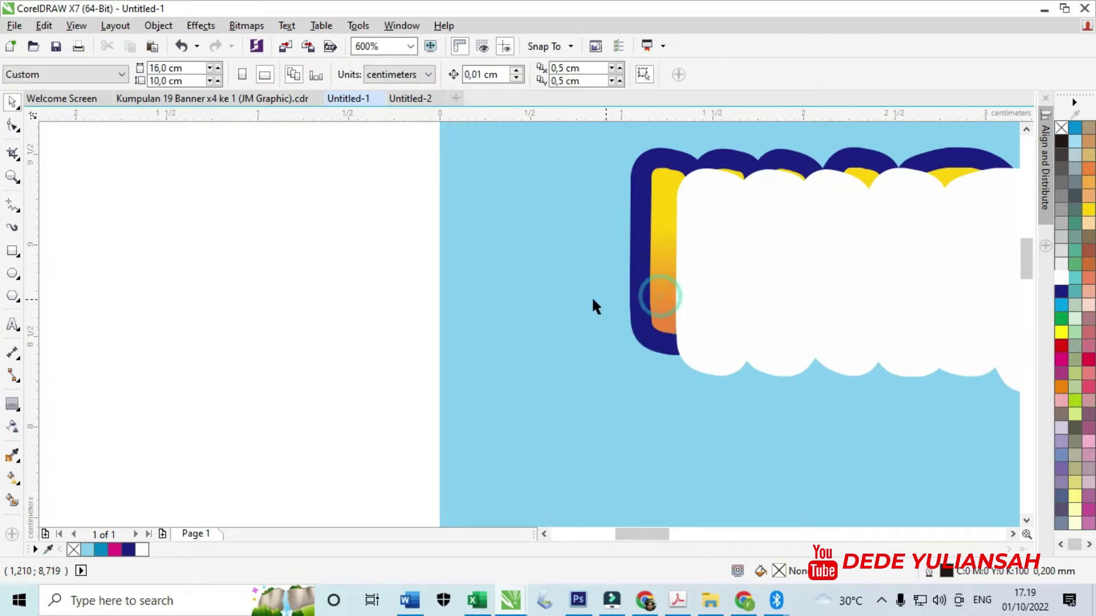
left_click(641, 317)
left_click(663, 292, "shift")
right_click(665, 295)
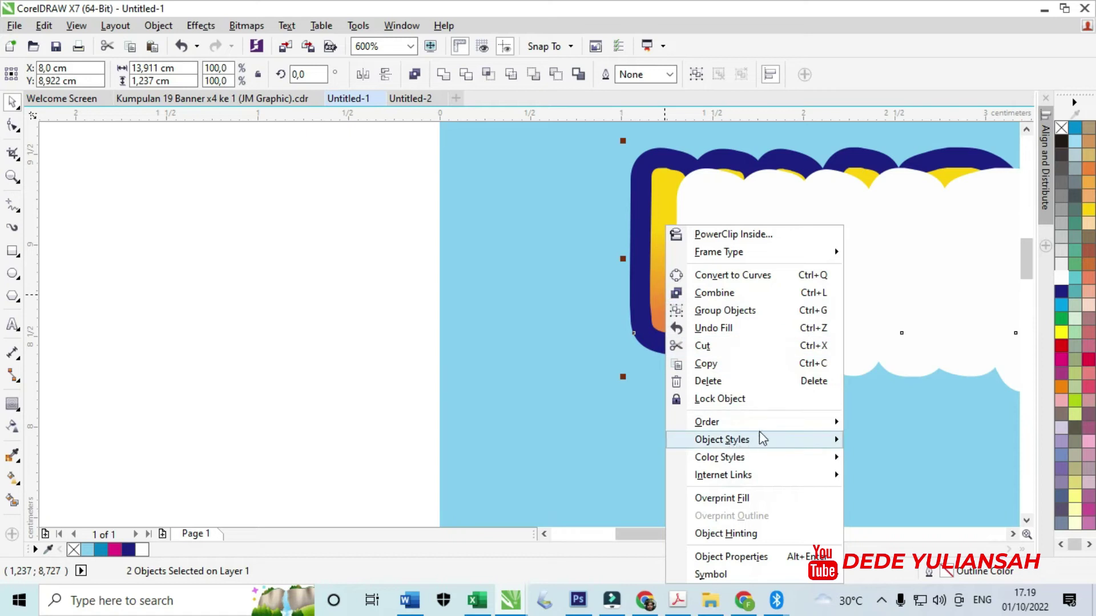
left_click(785, 423)
left_click(888, 420)
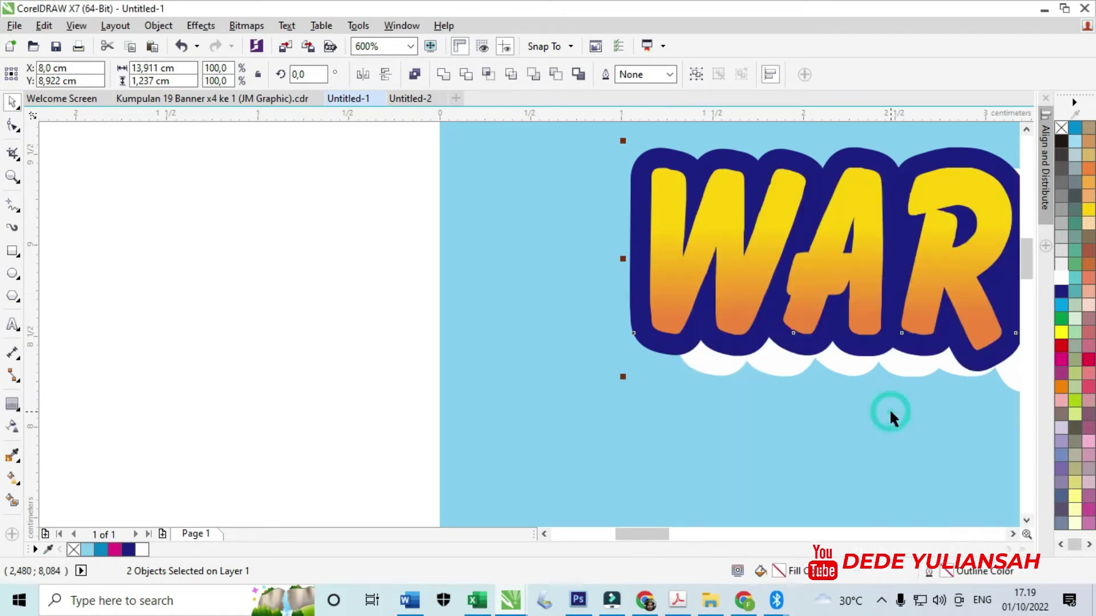
- Shift the white contour copy horizontally to X 8.0 cm so it sits directly below the blue contour
scroll(349, 302, "down", 3)
left_click(279, 298)
scroll(451, 315, "up", 3)
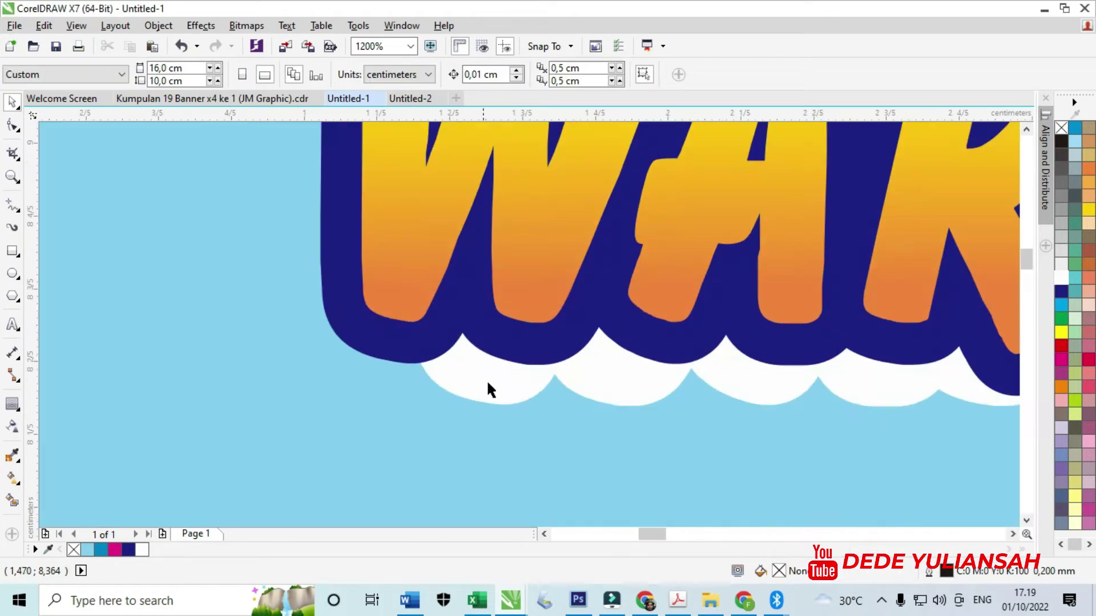
left_click(486, 383)
left_click_drag(412, 386, 400, 386)
scroll(354, 291, "down", 3)
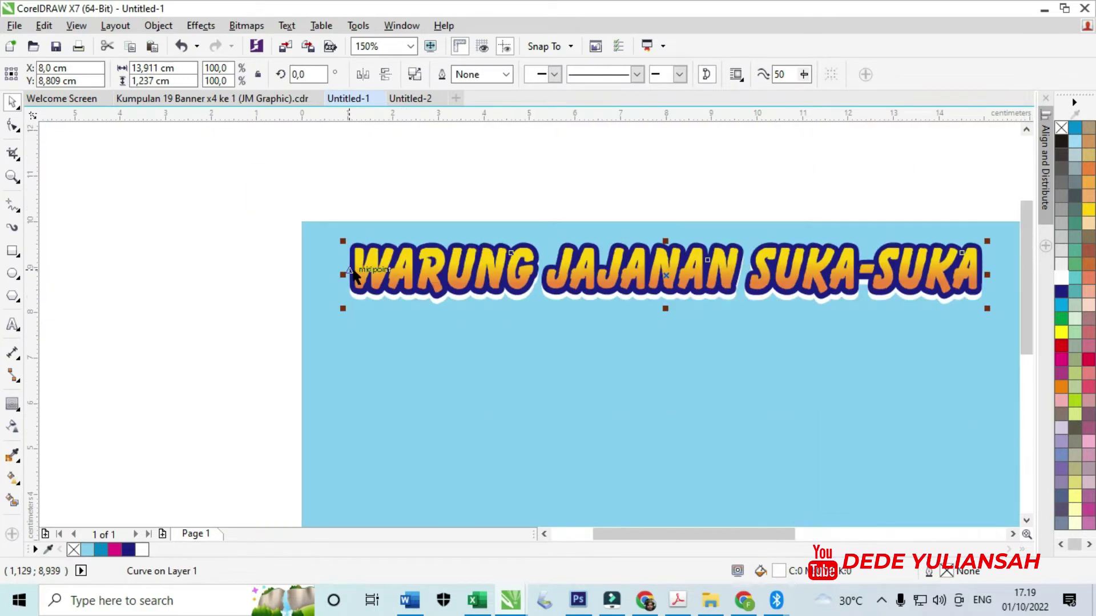
left_click(488, 169)
- Fill the title's dark blue contour with black and enrich it by raising cyan and yellow to 100
scroll(489, 237, "down", 2)
scroll(634, 216, "up", 5)
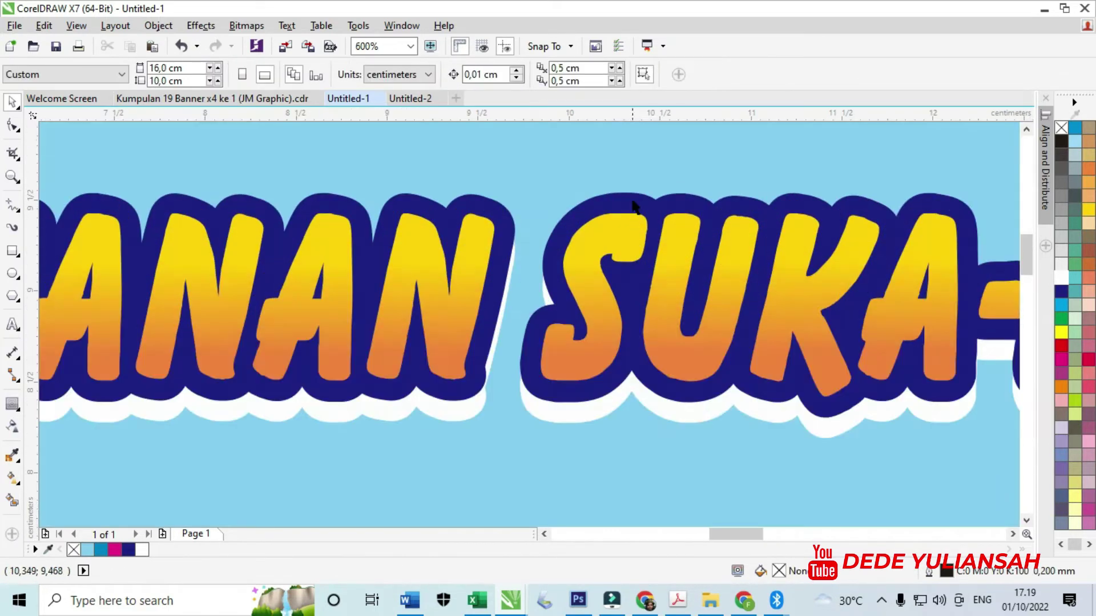
left_click(635, 202)
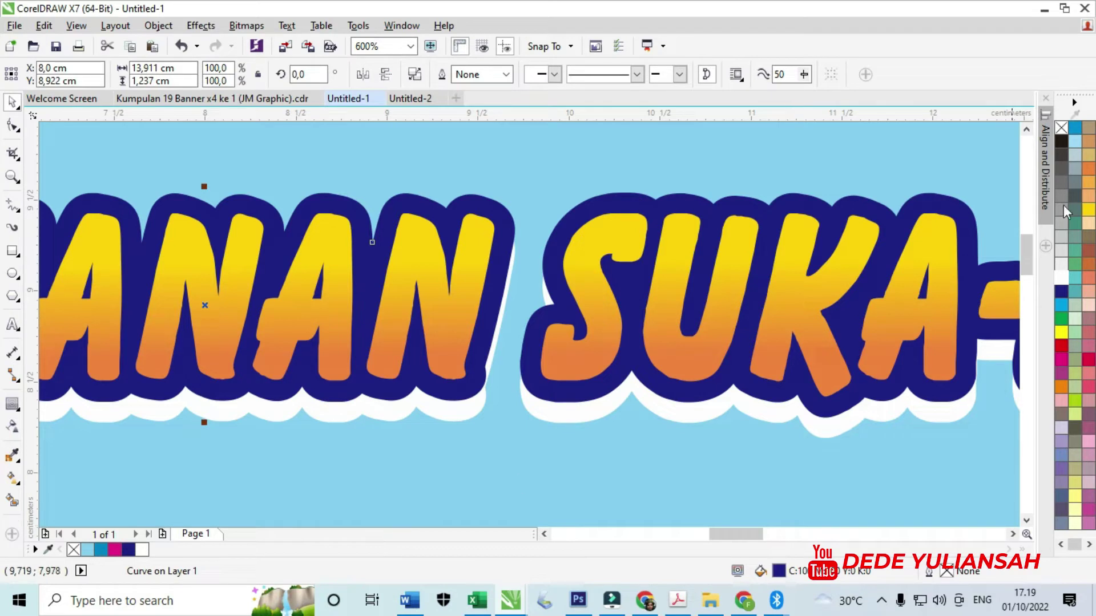
left_click(1062, 141)
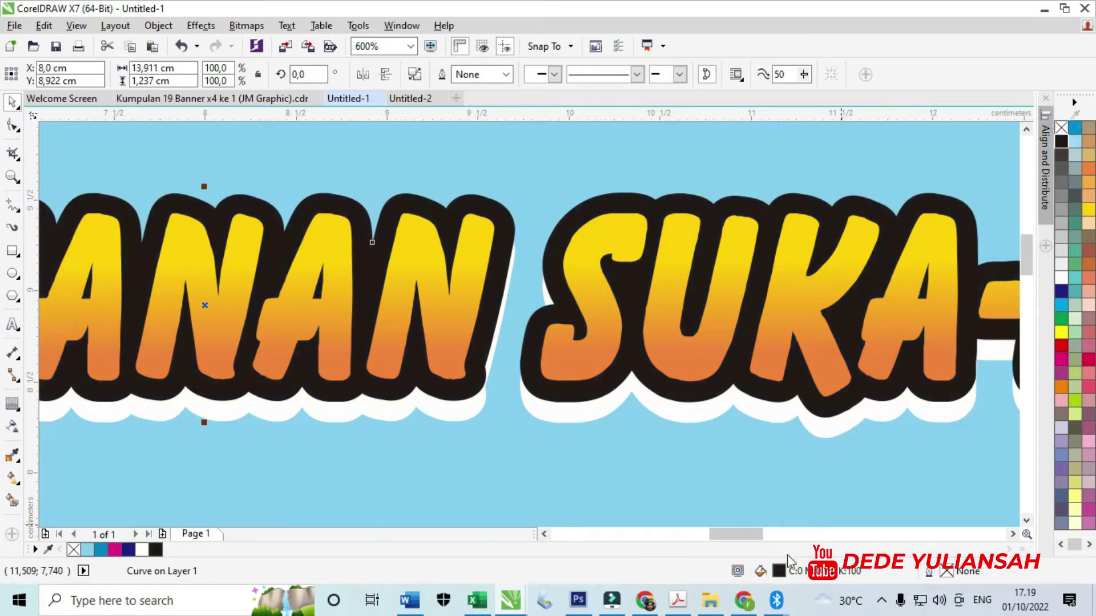
double_click(779, 571)
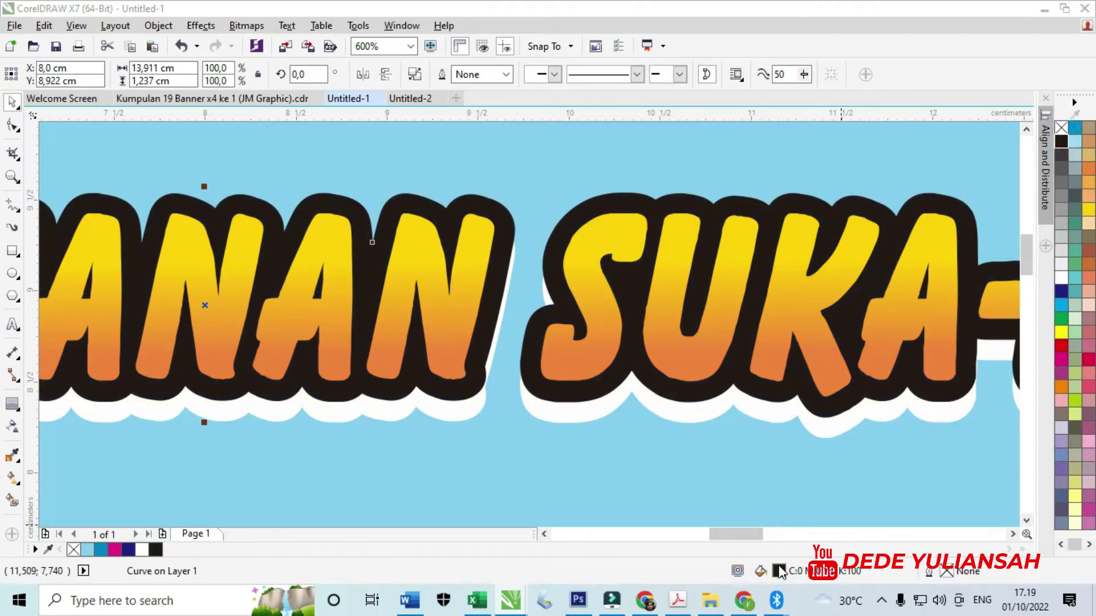
left_click_drag(791, 137, 798, 49)
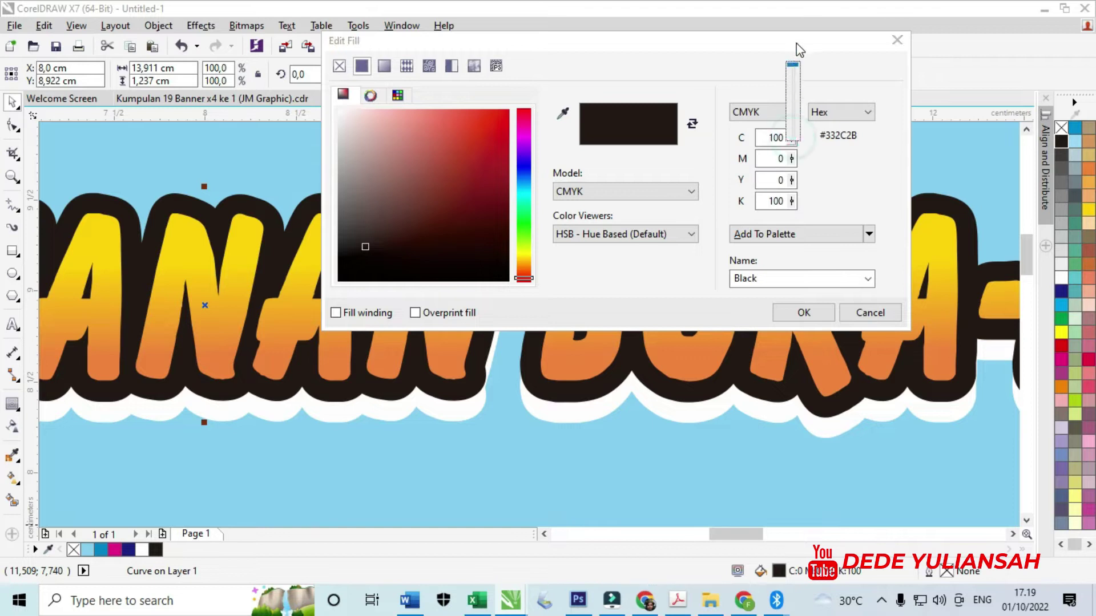
mouse_move(793, 162)
left_mouse_down()
mouse_move(787, 86)
mouse_move(795, 177)
left_mouse_up()
left_click(802, 313)
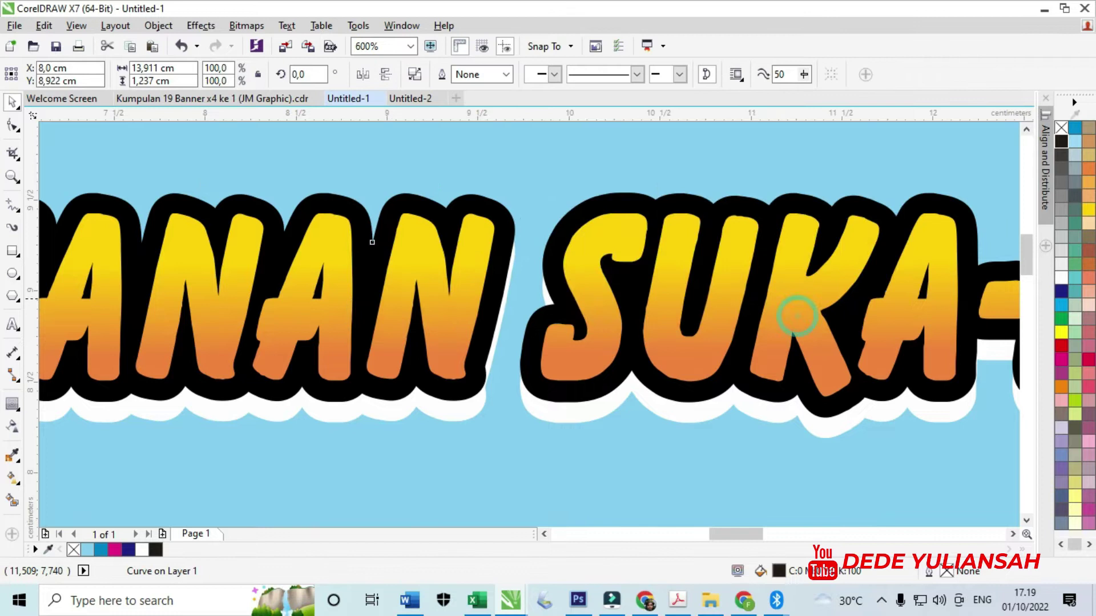
scroll(717, 238, "down", 5)
left_click(686, 184)
- Delete the white contour copy behind the title
scroll(591, 310, "up", 4)
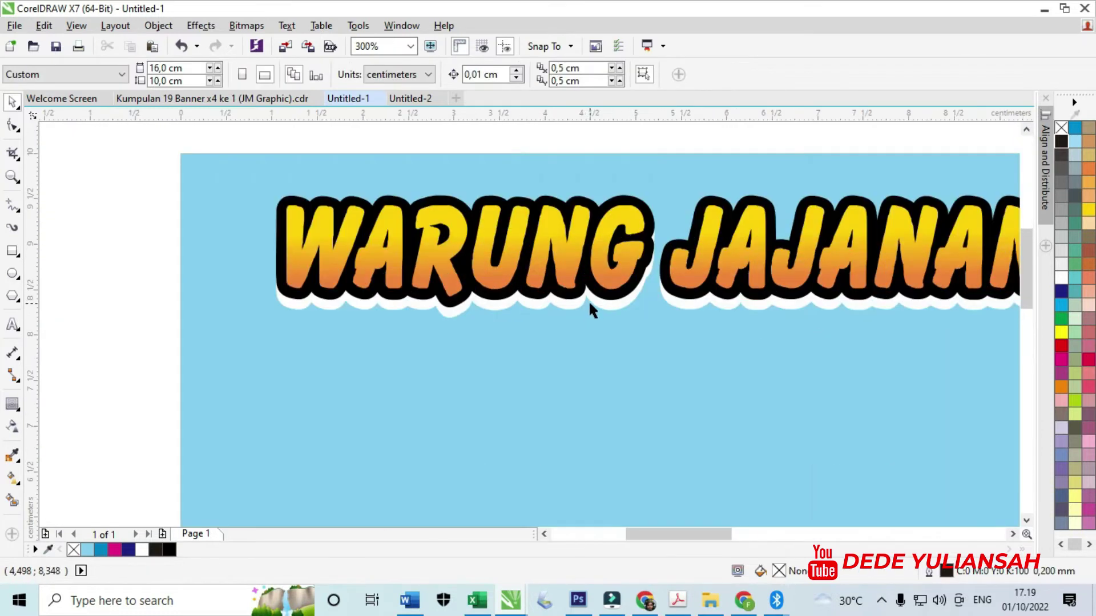
left_click_drag(597, 299, 598, 304)
key("Delete")
scroll(607, 267, "down", 3)
left_click(631, 220)
- Recolour the title's black contour with the document's dark blue, C100 M100 Y0 K0
scroll(626, 258, "up", 1)
scroll(621, 266, "up", 5)
left_click(625, 257)
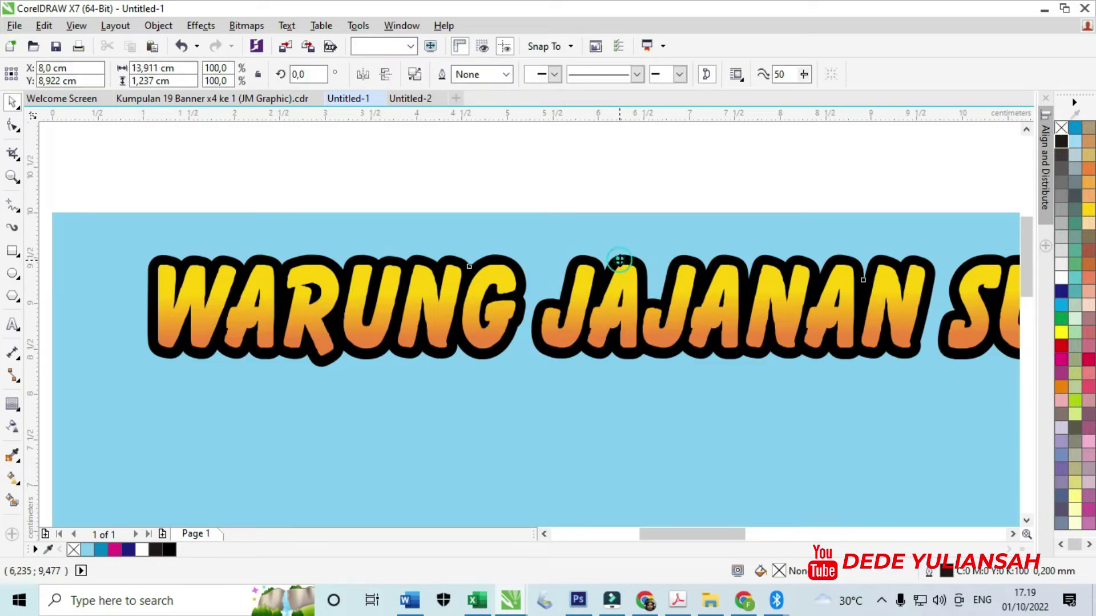
left_click(583, 170)
left_click(582, 285)
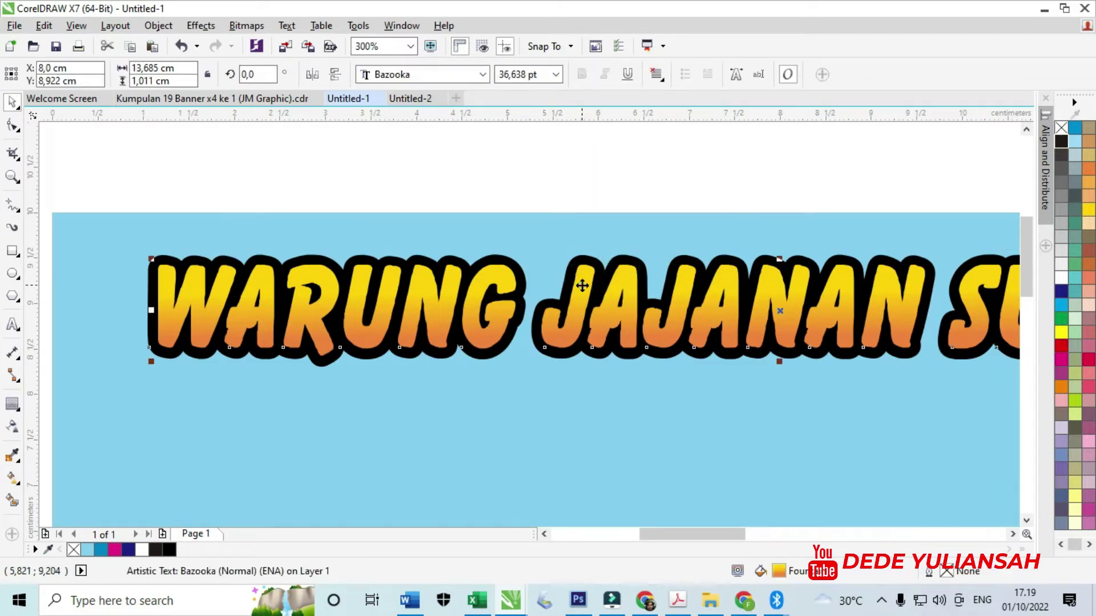
left_click(602, 186)
left_click(586, 259)
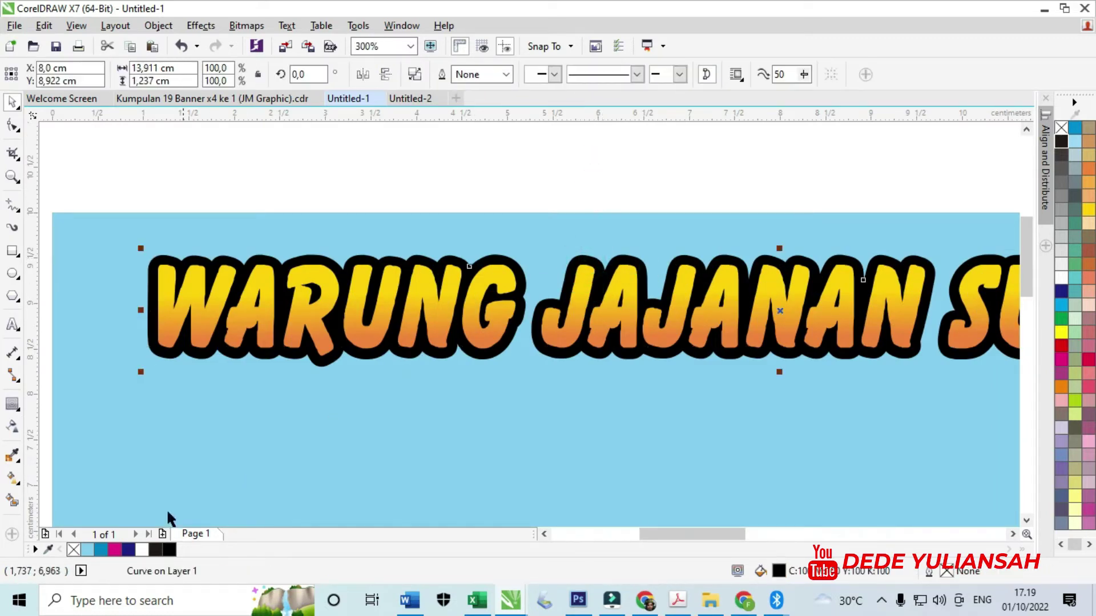
left_click(129, 549)
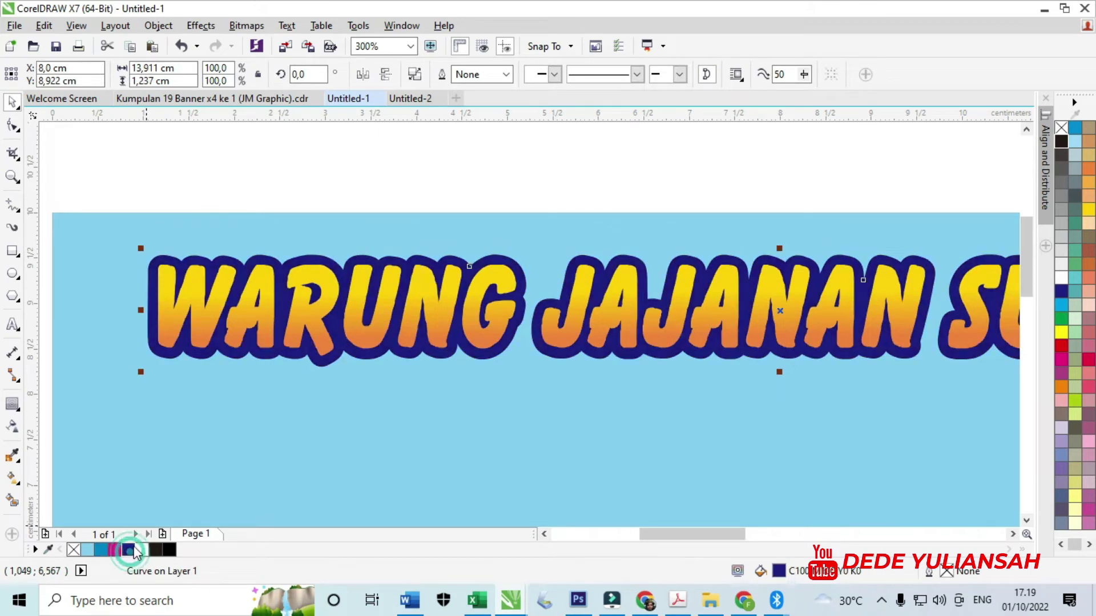
left_click(396, 140)
- Add a one-step white outside contour around the title's dark blue outline with an offset of 0.273 cm
scroll(179, 287, "up", 4)
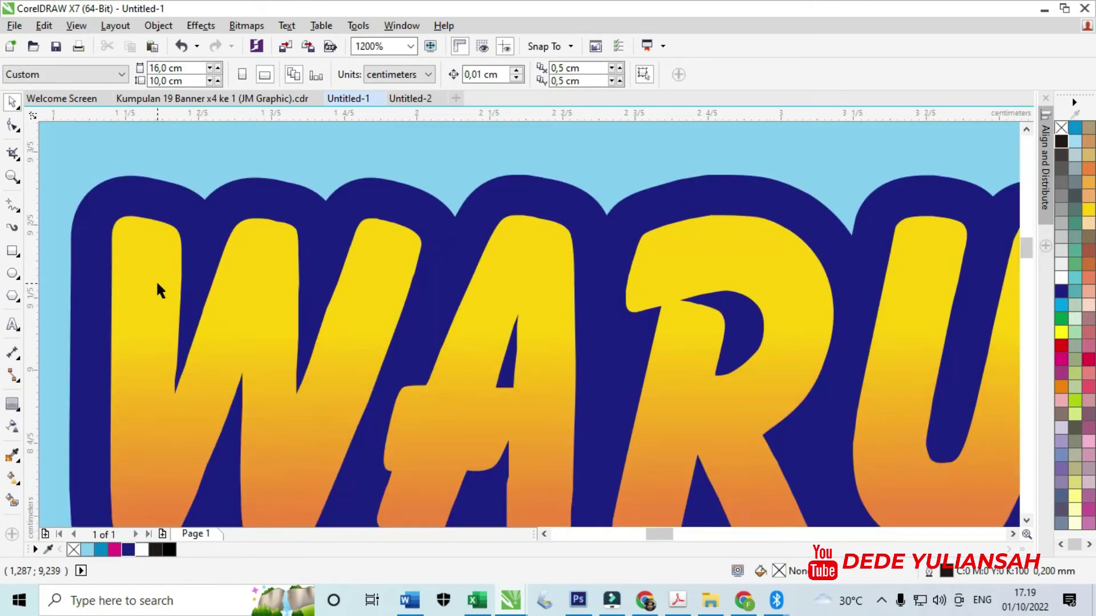
scroll(542, 165, "down", 3)
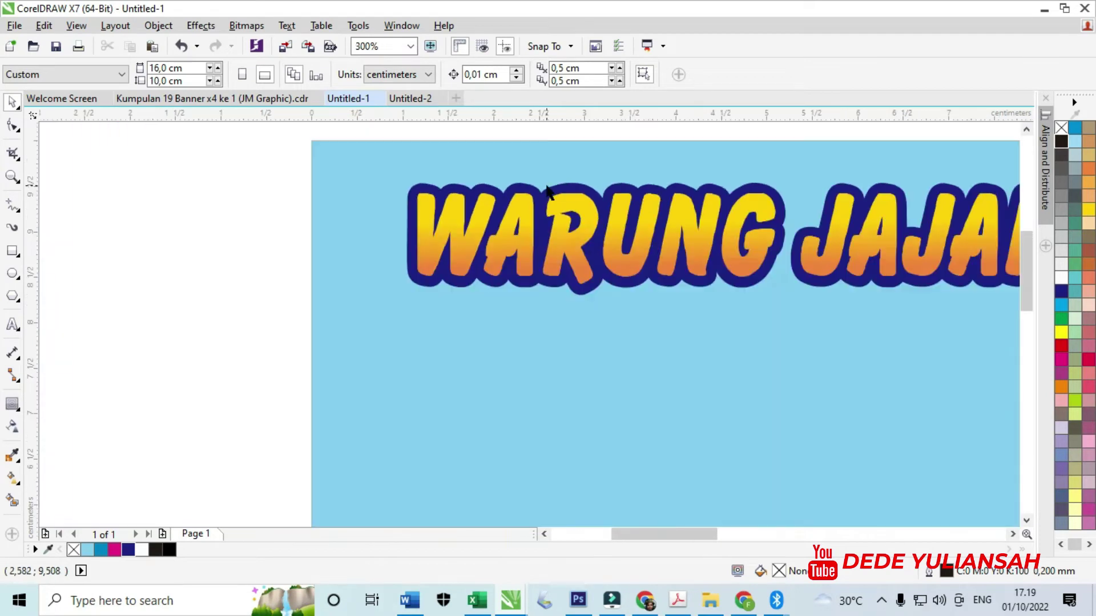
scroll(481, 198, "up", 1)
scroll(481, 198, "up", 2)
left_click(463, 156)
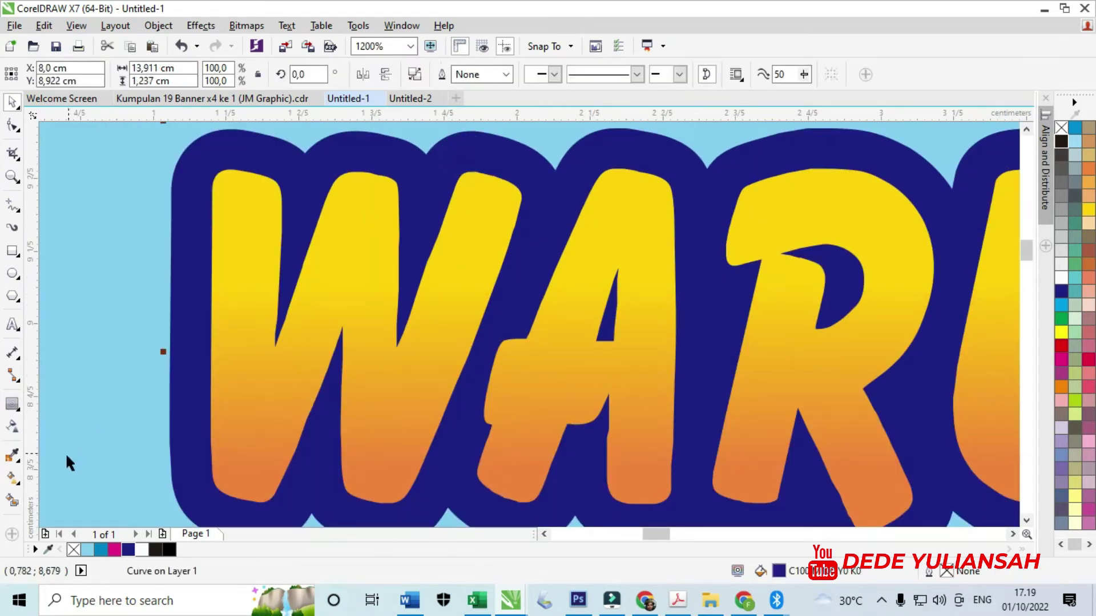
left_click(12, 404)
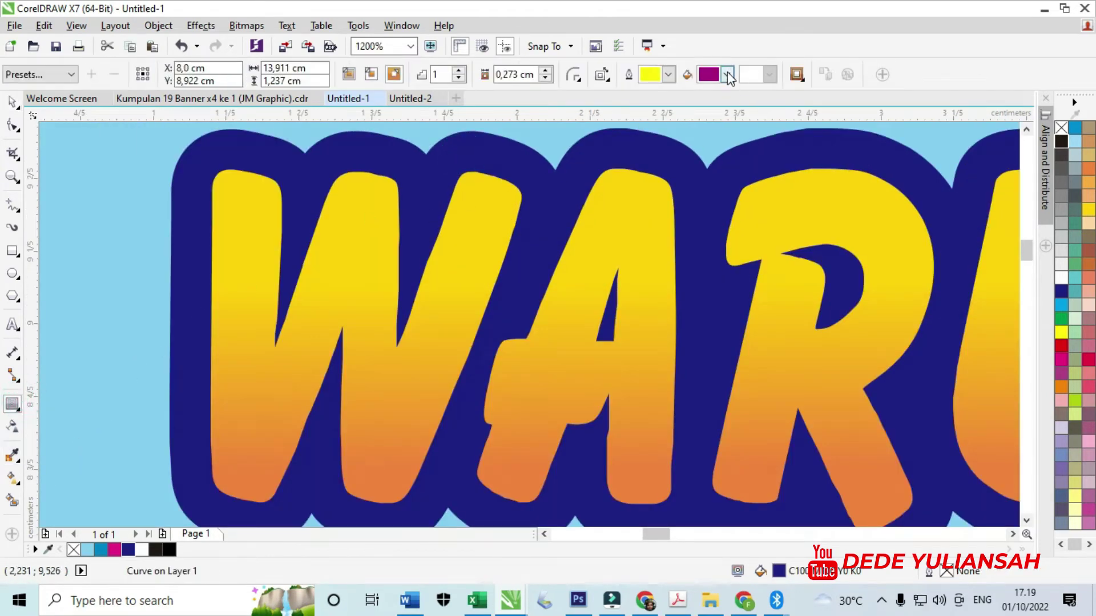
left_click(727, 73)
scroll(786, 170, "up", 3)
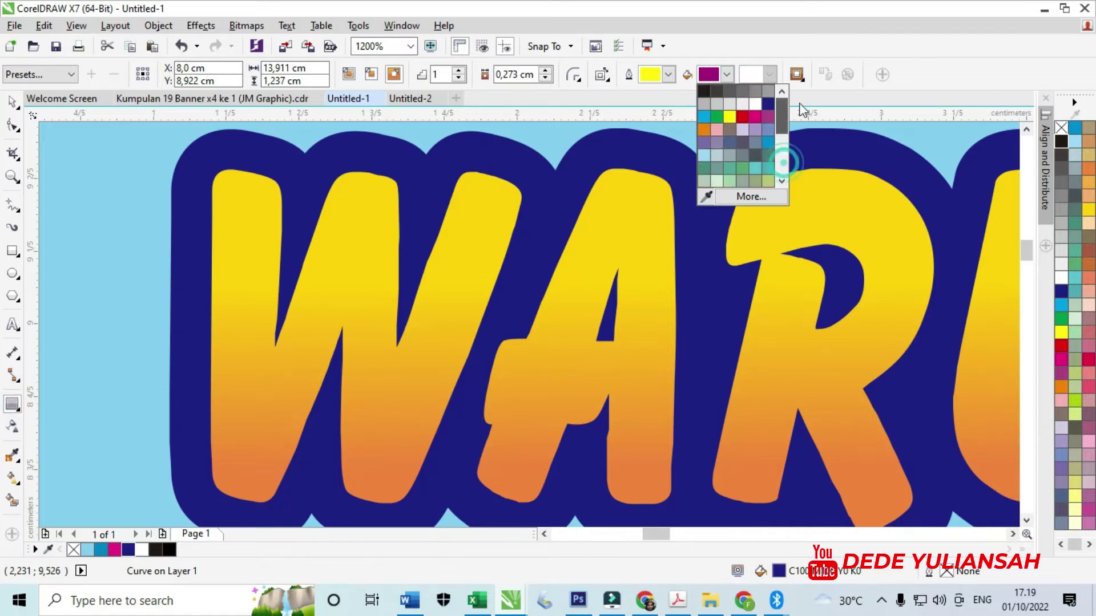
left_click(758, 101)
- Reduce the white contour's offset around the title to about 0.133 cm
scroll(660, 181, "down", 2)
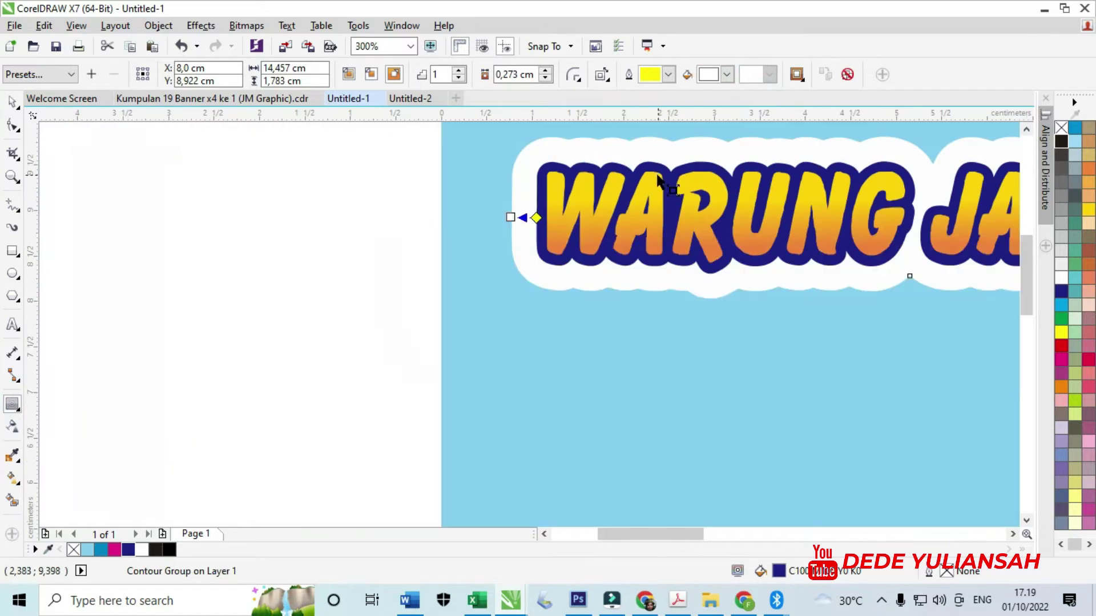
scroll(565, 201, "up", 3)
left_click_drag(372, 277, 516, 295)
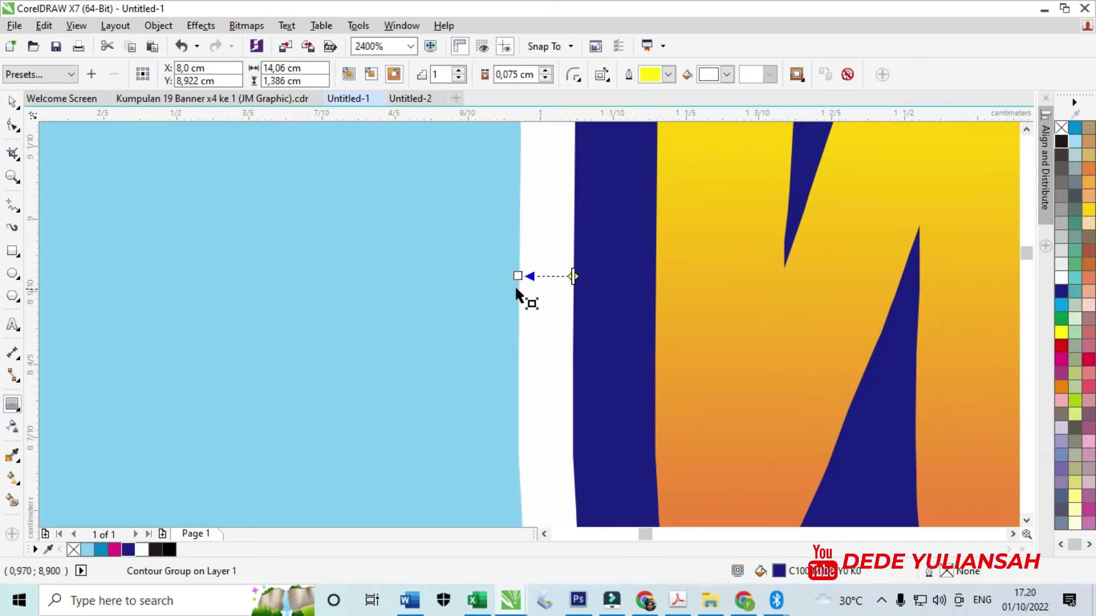
scroll(453, 269, "down", 4)
scroll(475, 258, "up", 4)
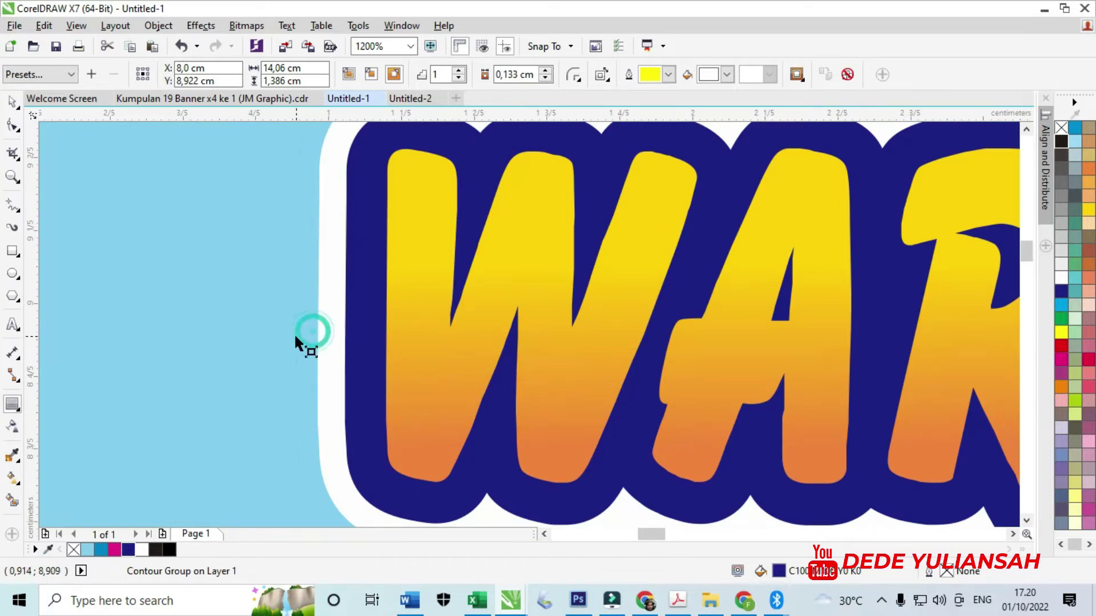
left_click_drag(296, 338, 293, 330)
scroll(330, 306, "down", 2)
scroll(372, 259, "down", 1)
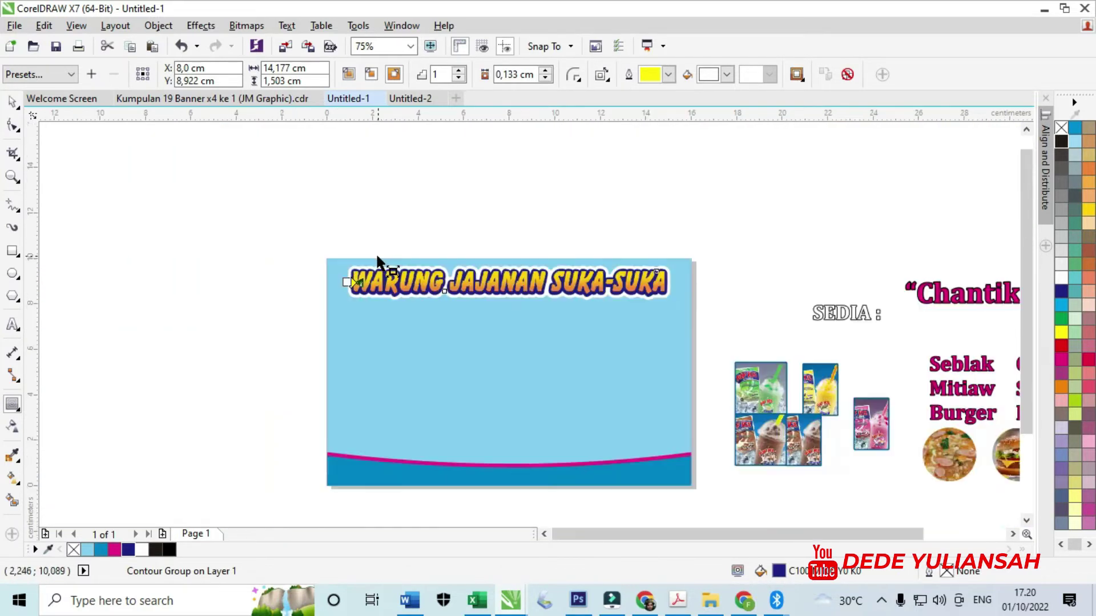
- Clear the white outer contour from around the title's dark blue outline
scroll(387, 288, "up", 1)
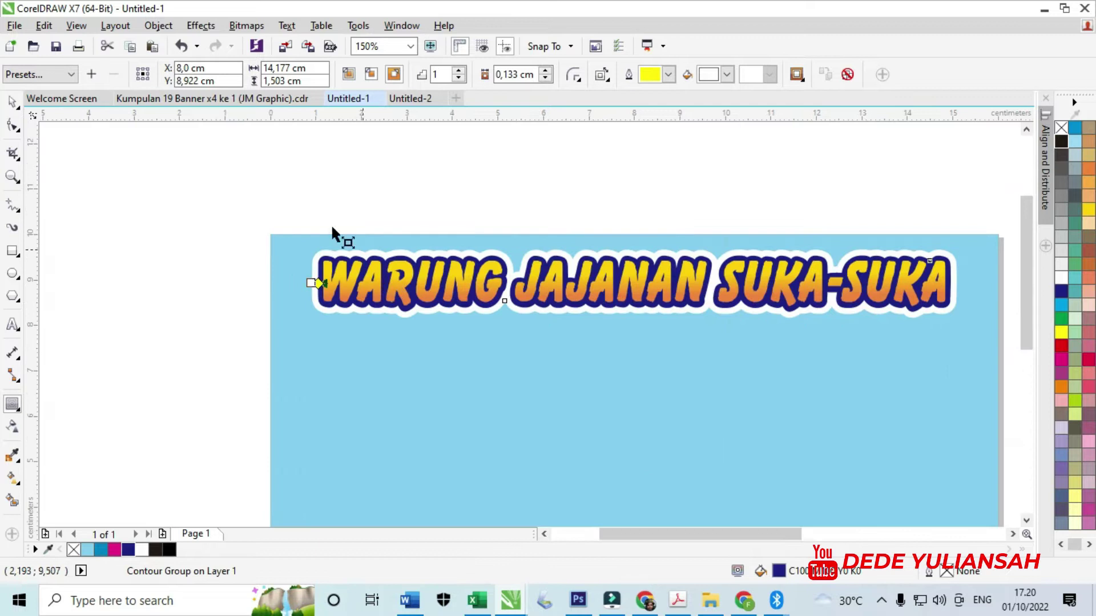
left_click(13, 102)
left_click(193, 264)
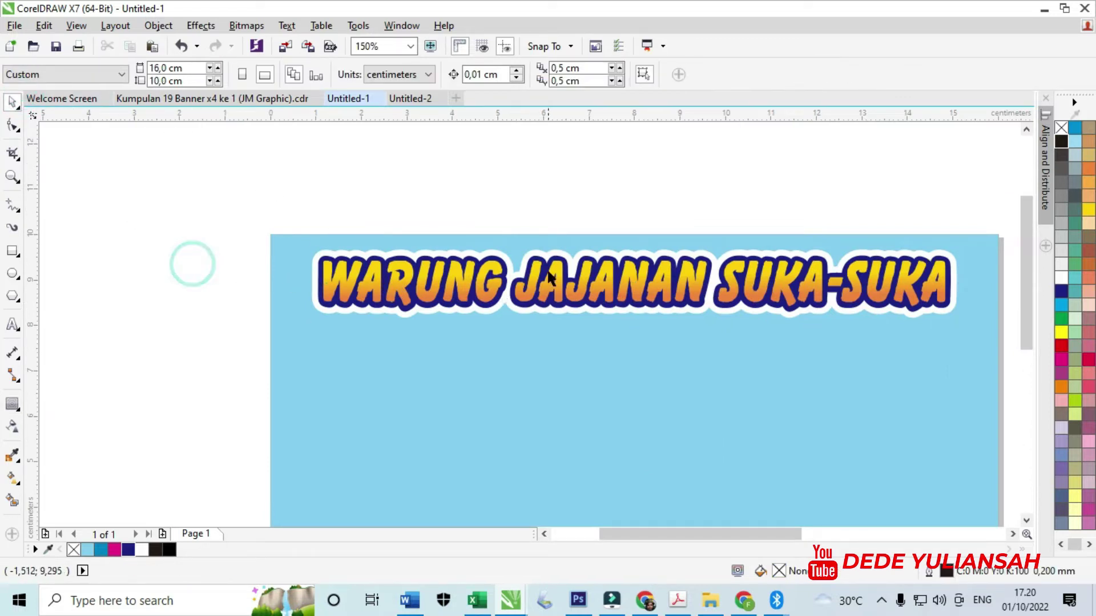
scroll(549, 278, "up", 1)
left_click(520, 238)
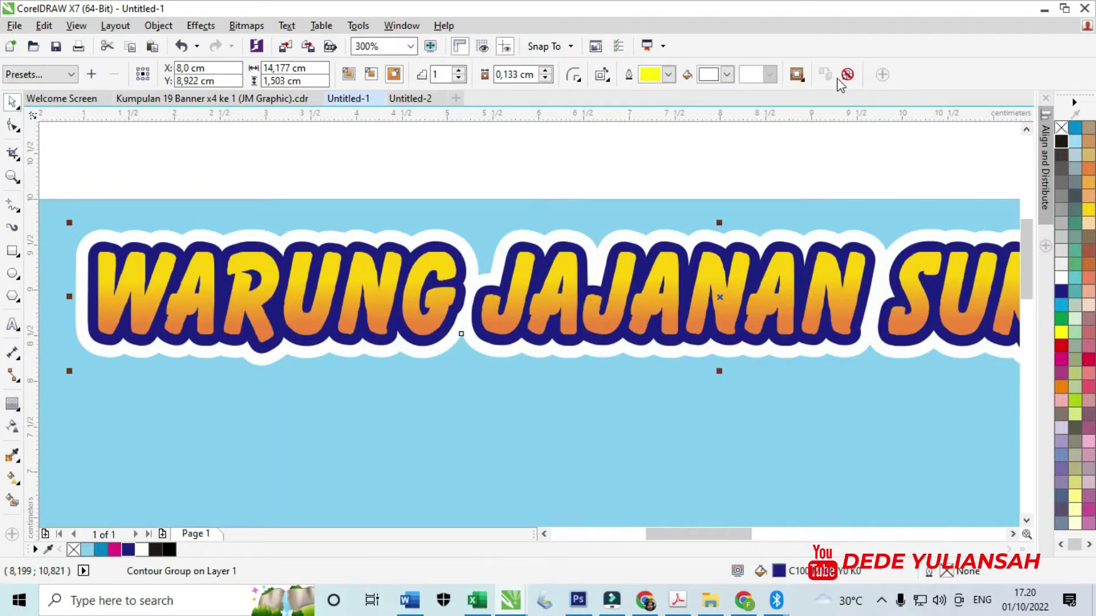
left_click(847, 74)
scroll(530, 251, "down", 1)
left_click(589, 185)
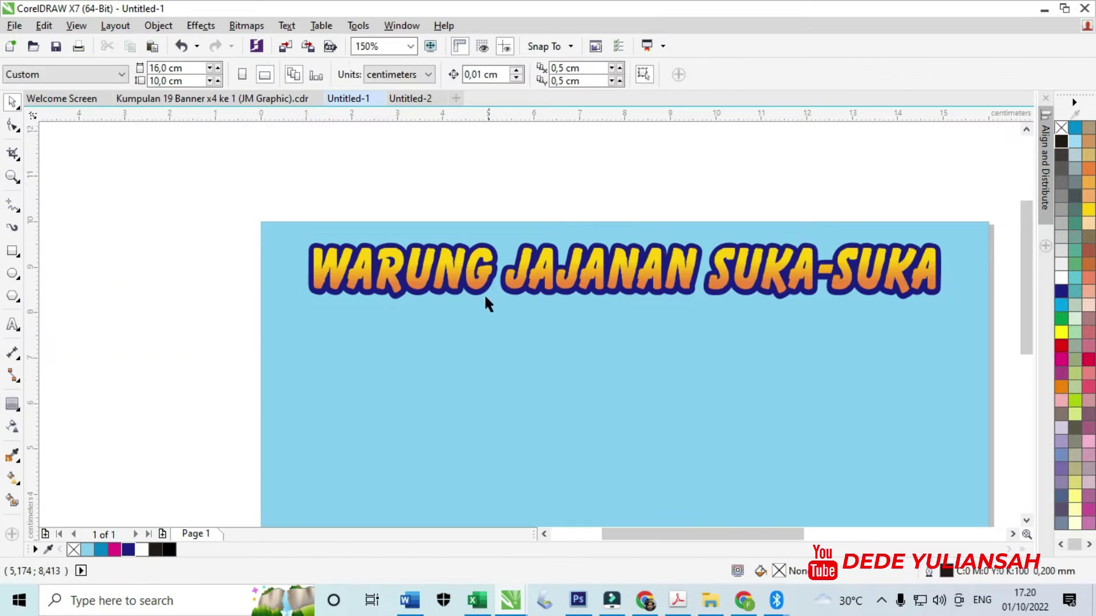
scroll(484, 294, "up", 1)
scroll(596, 292, "down", 1)
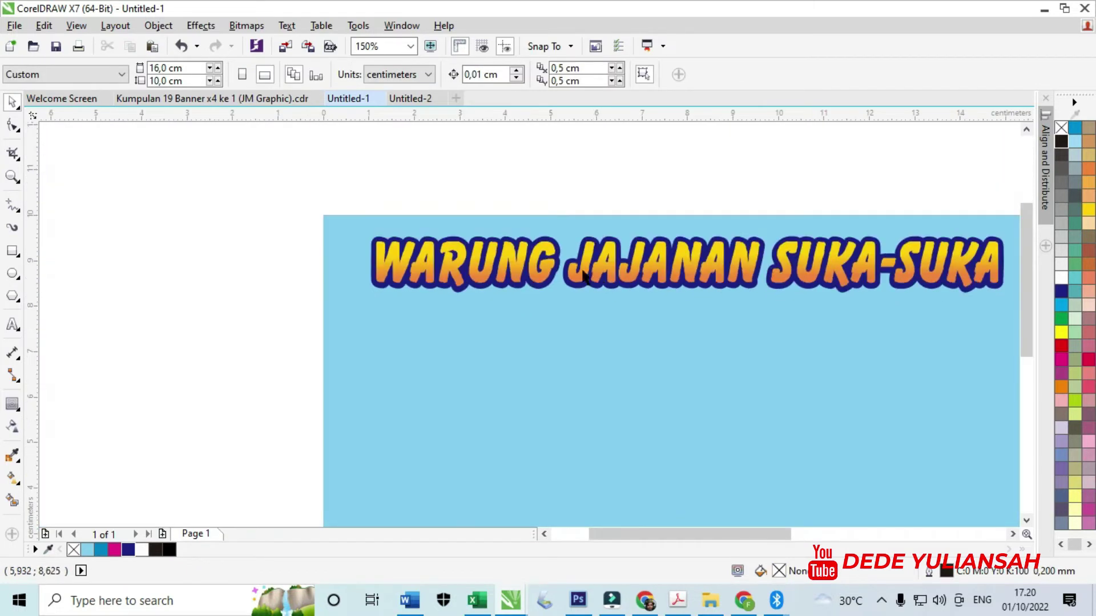
- Move the “Chantika” stall-name text onto the banner, horizontally centred just below the title
scroll(585, 276, "down", 1)
scroll(534, 259, "down", 1)
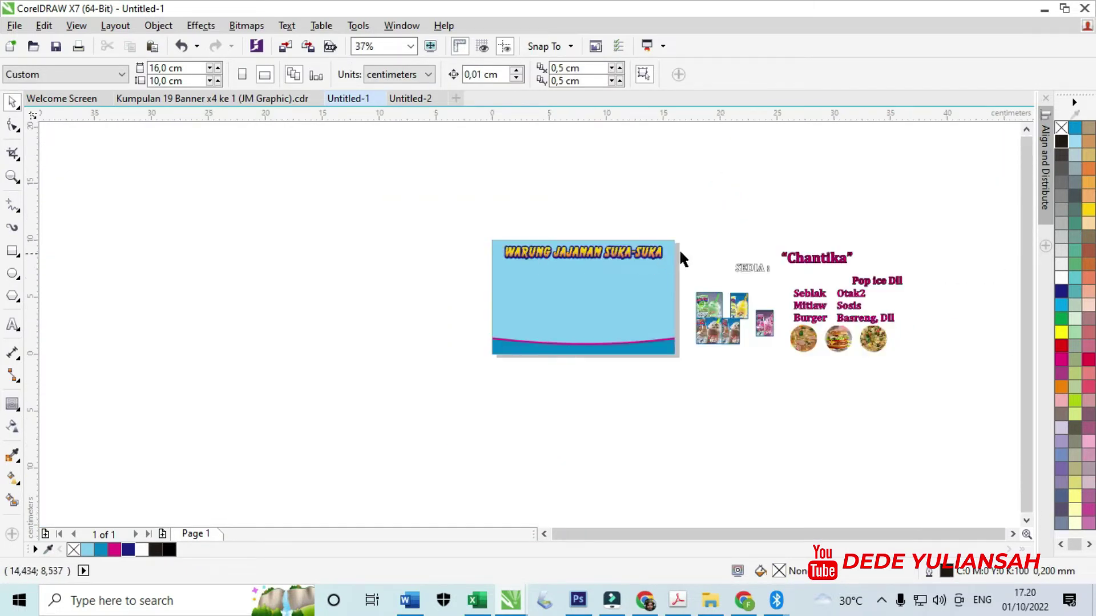
scroll(679, 249, "up", 1)
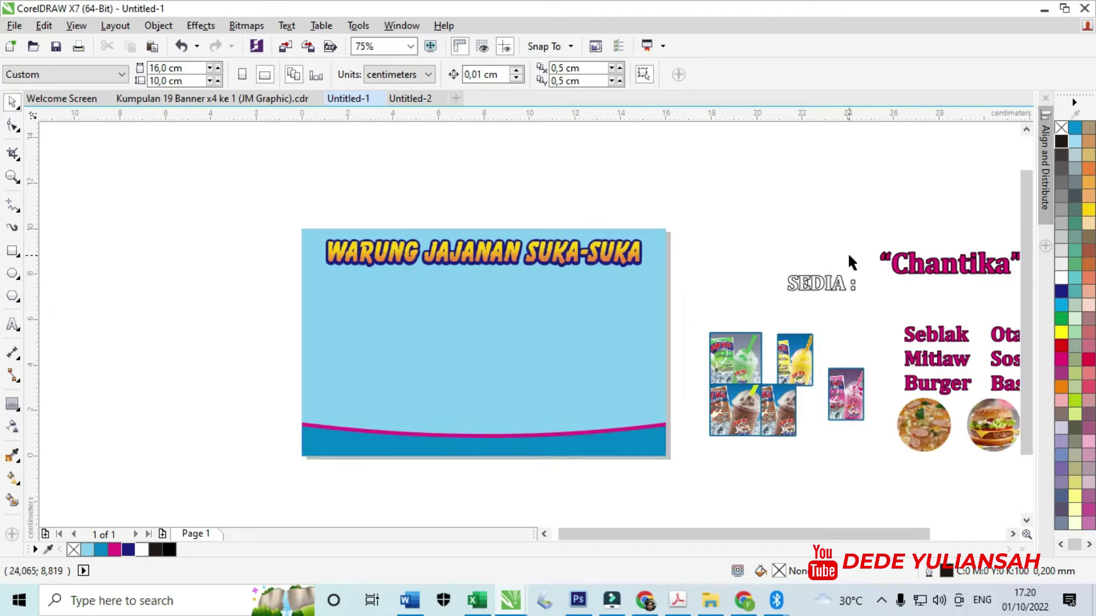
scroll(851, 262, "down", 1)
left_click_drag(891, 266, 660, 278)
- Change the “Chantika” text's font to Hobo Std and centre it horizontally on the banner again
scroll(681, 267, "up", 1)
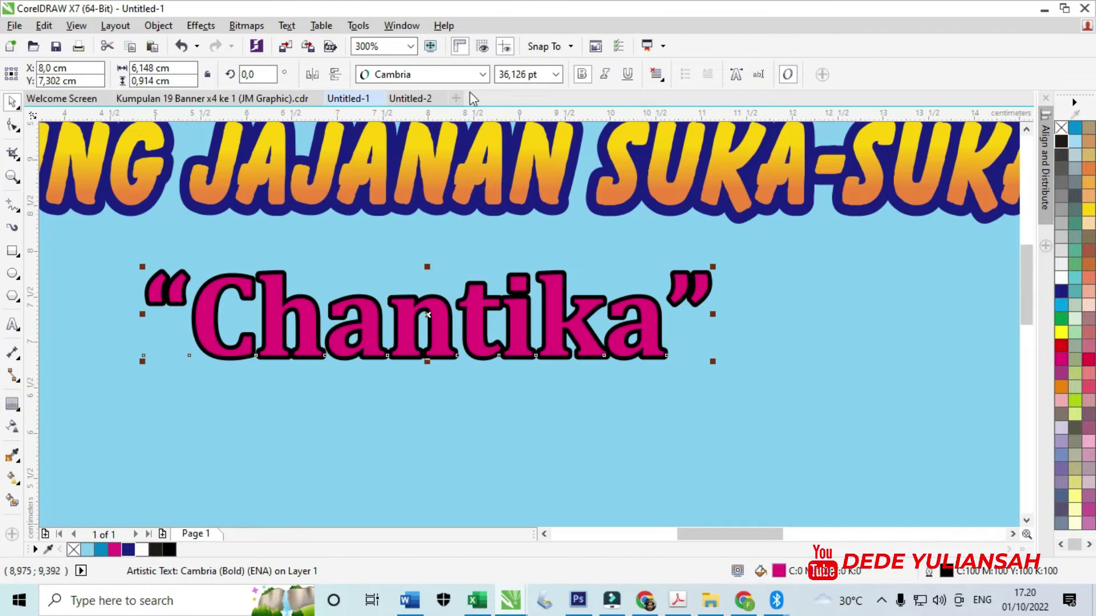
left_click(482, 74)
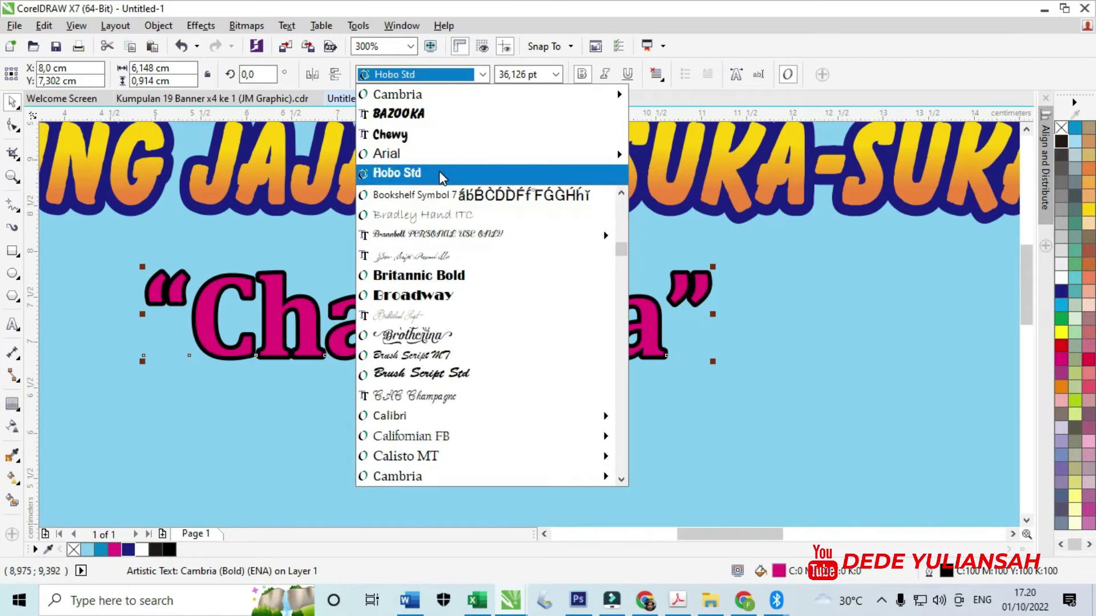
mouse_move(421, 153)
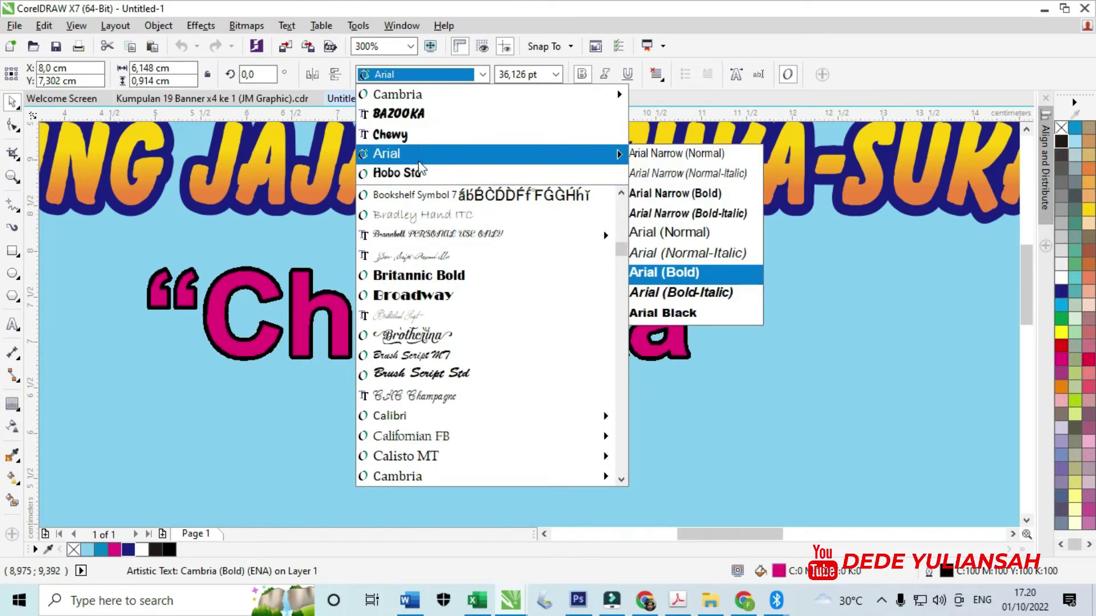
left_click(420, 172)
scroll(648, 315, "down", 4)
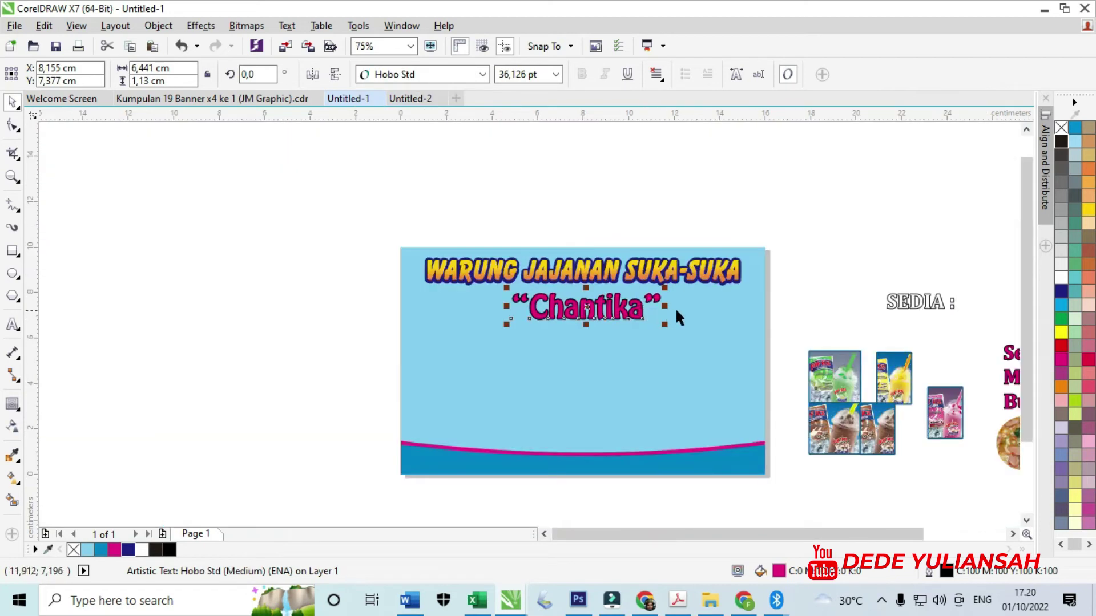
left_click(697, 311, "shift")
left_click(822, 301)
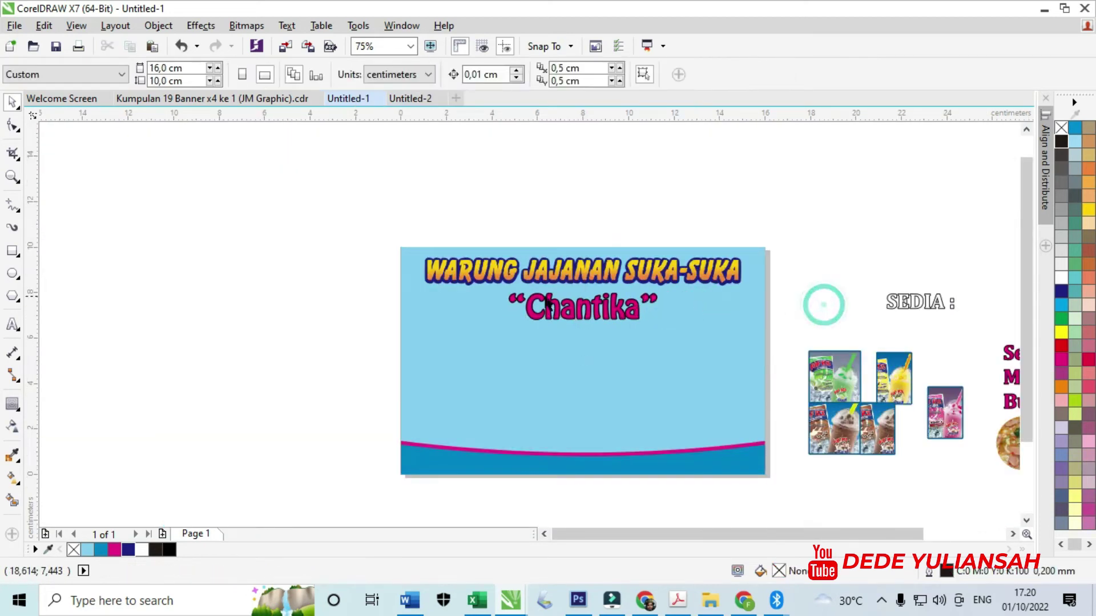
- Remove the “Chantika” text's black outline and add a one-step white outside contour with a 0.273 cm offset
scroll(542, 297, "up", 5)
left_click(595, 269)
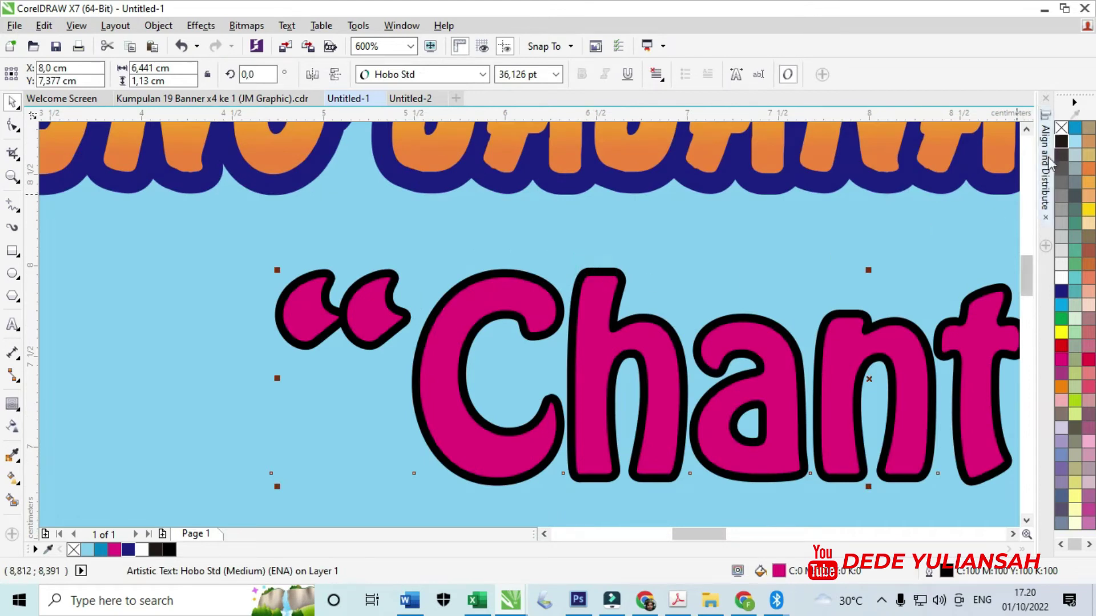
right_click(1060, 128)
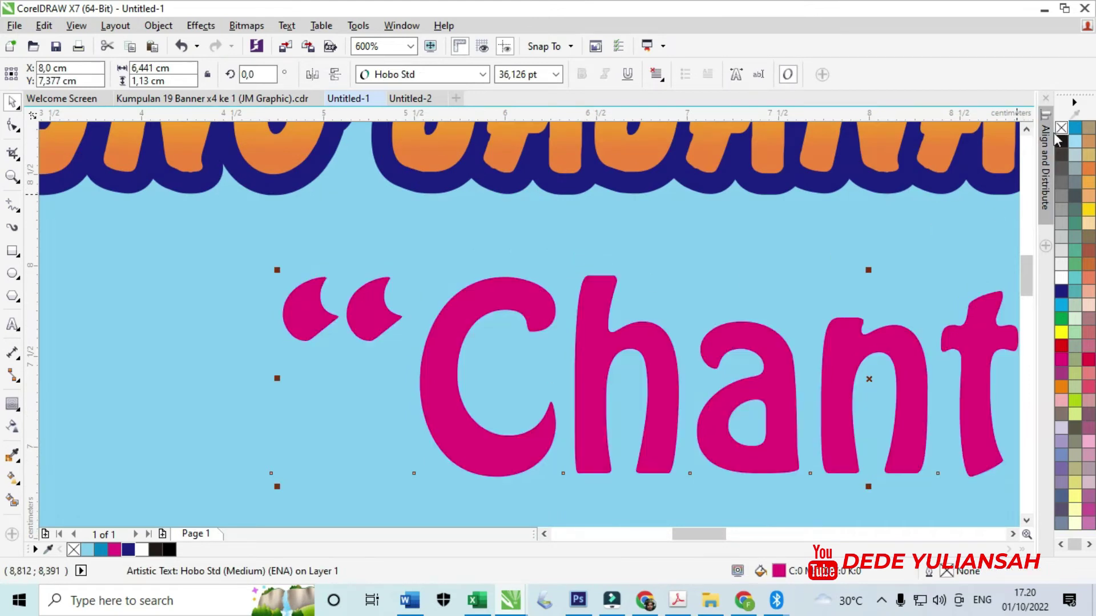
left_click(15, 401)
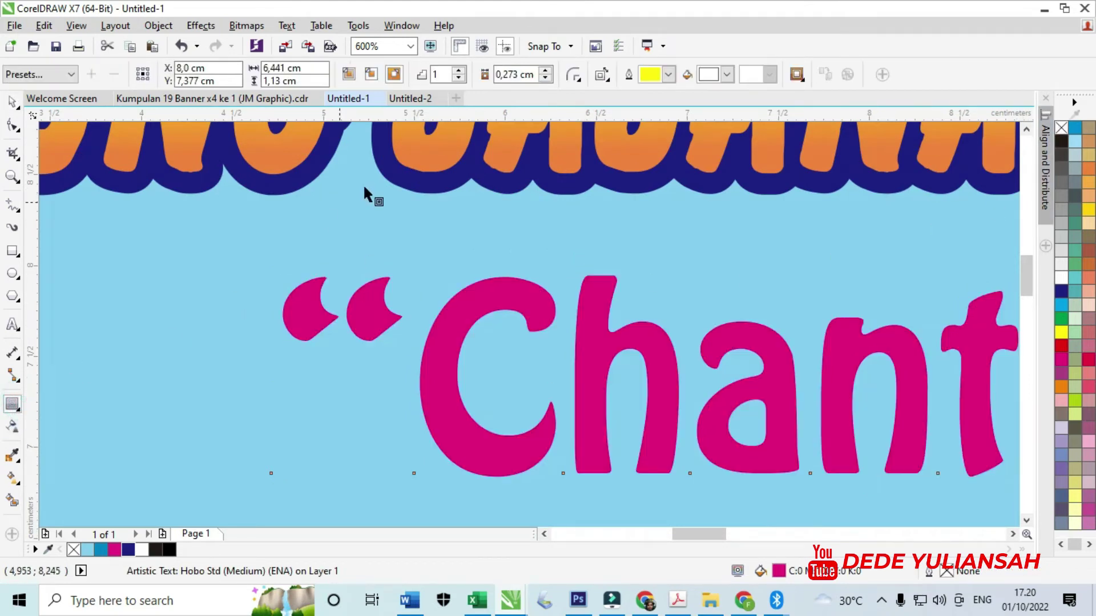
left_click(394, 74)
scroll(219, 376, "up", 2)
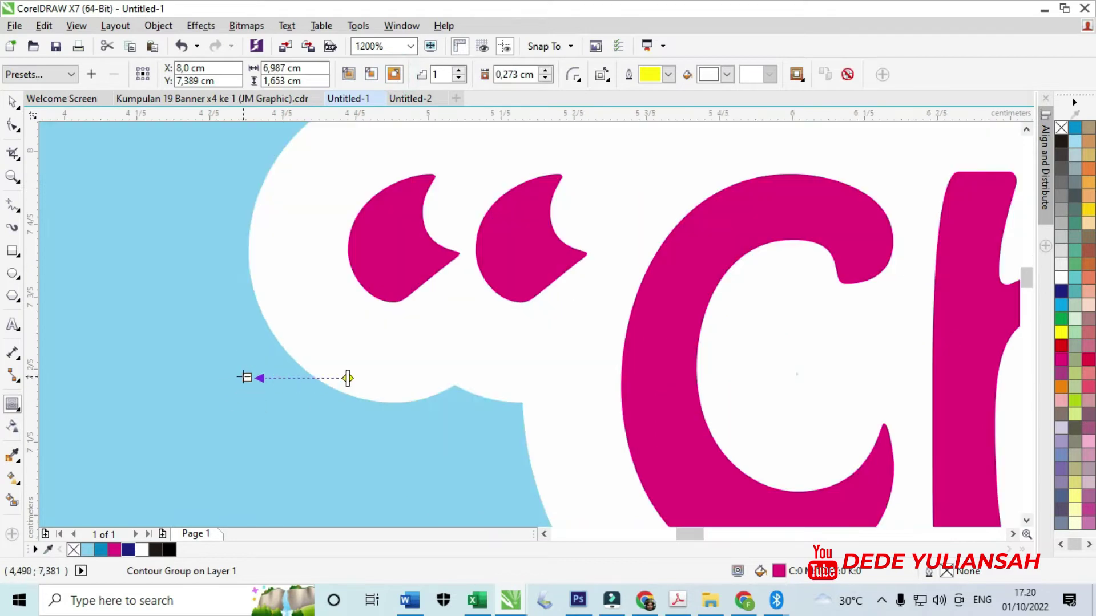
- Reduce the white contour's offset around the “Chantika” text to about 0.126 cm
left_click_drag(305, 383, 303, 380)
scroll(241, 342, "down", 4)
scroll(261, 352, "up", 2)
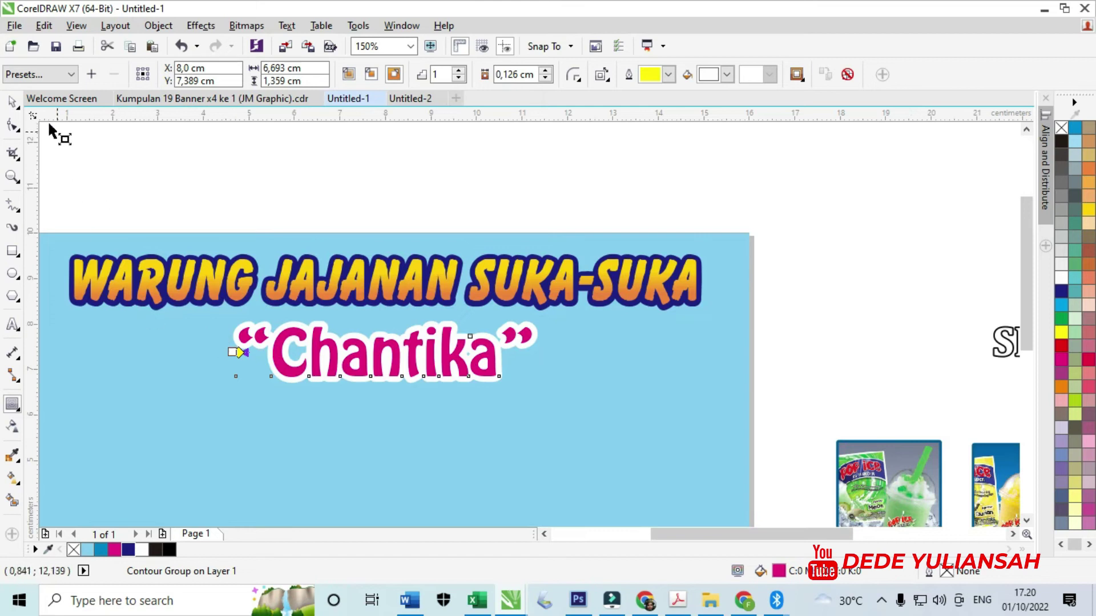
left_click(228, 181)
scroll(597, 270, "down", 2)
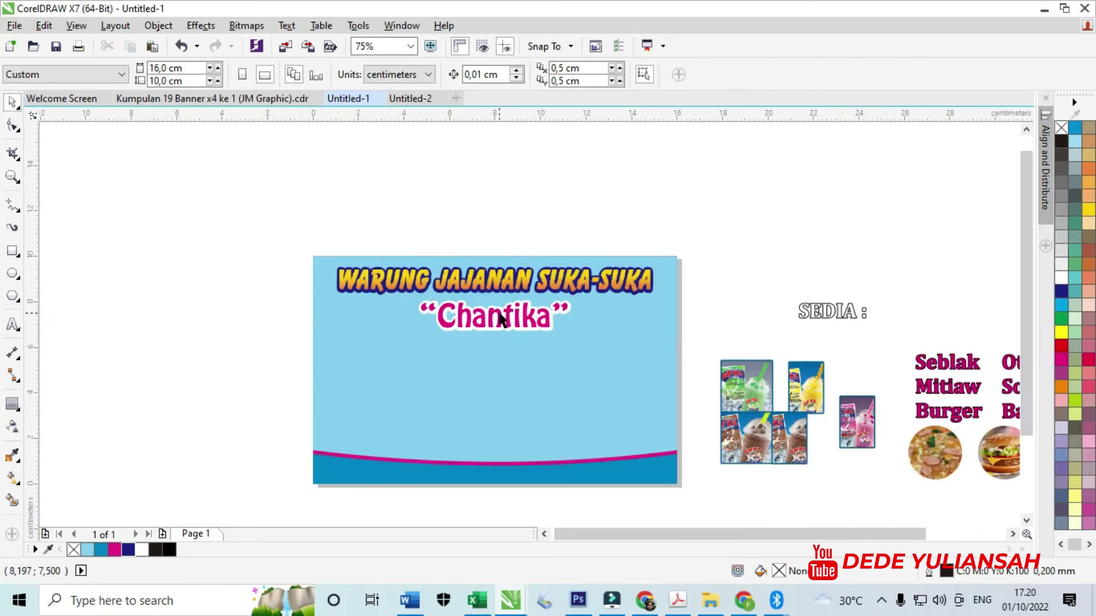
- Nudge the “Chantika” text about 0.1 cm lower beneath the title
scroll(513, 299, "up", 6)
left_click(517, 297)
scroll(518, 302, "down", 6)
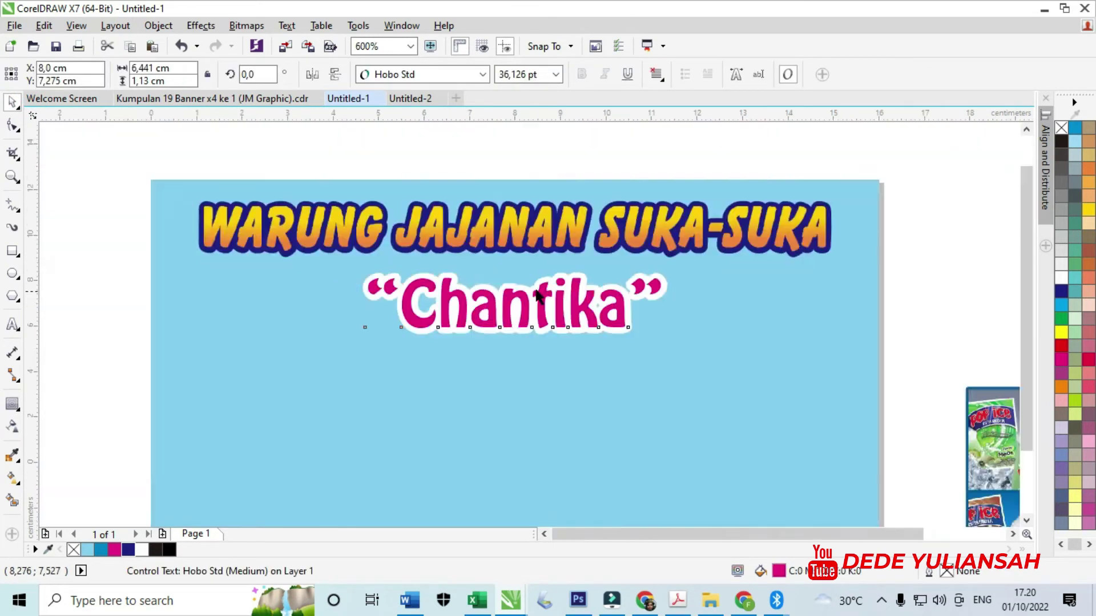
left_click(755, 272)
- Reduce the white contour's offset around the “Chantika” text to about 0.073 cm
scroll(478, 279, "up", 6)
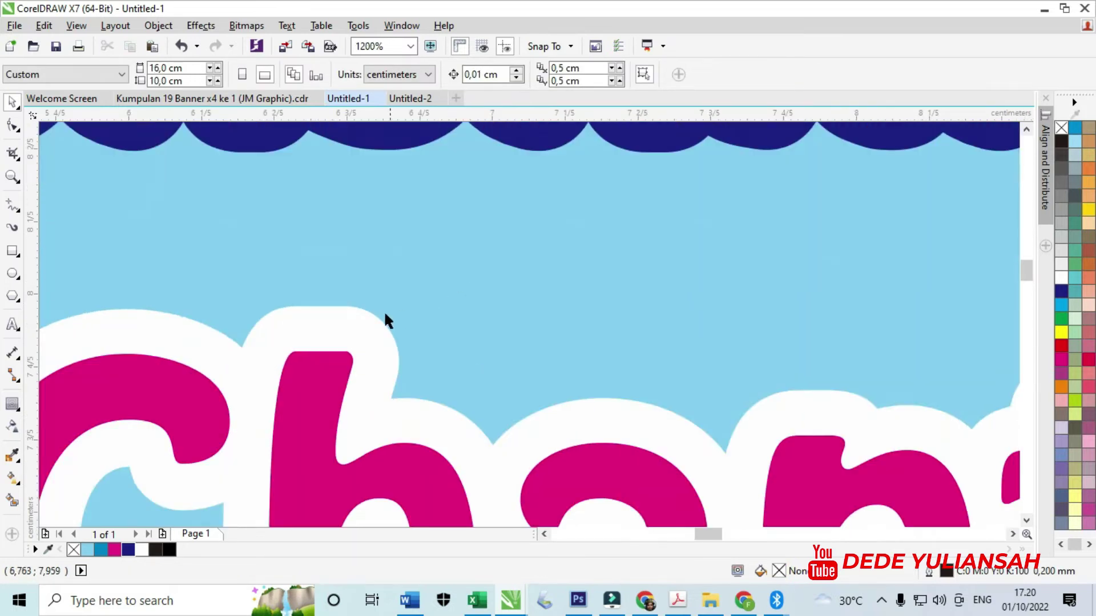
scroll(300, 325, "down", 3)
scroll(344, 326, "up", 3)
left_click(520, 277)
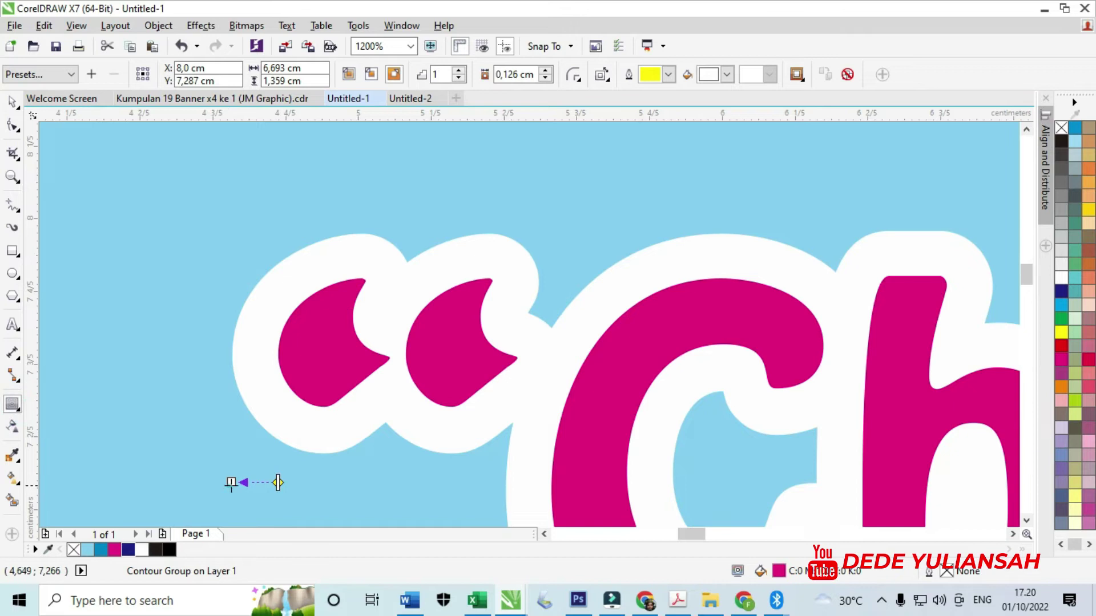
left_click_drag(243, 483, 249, 486)
scroll(274, 320, "down", 5)
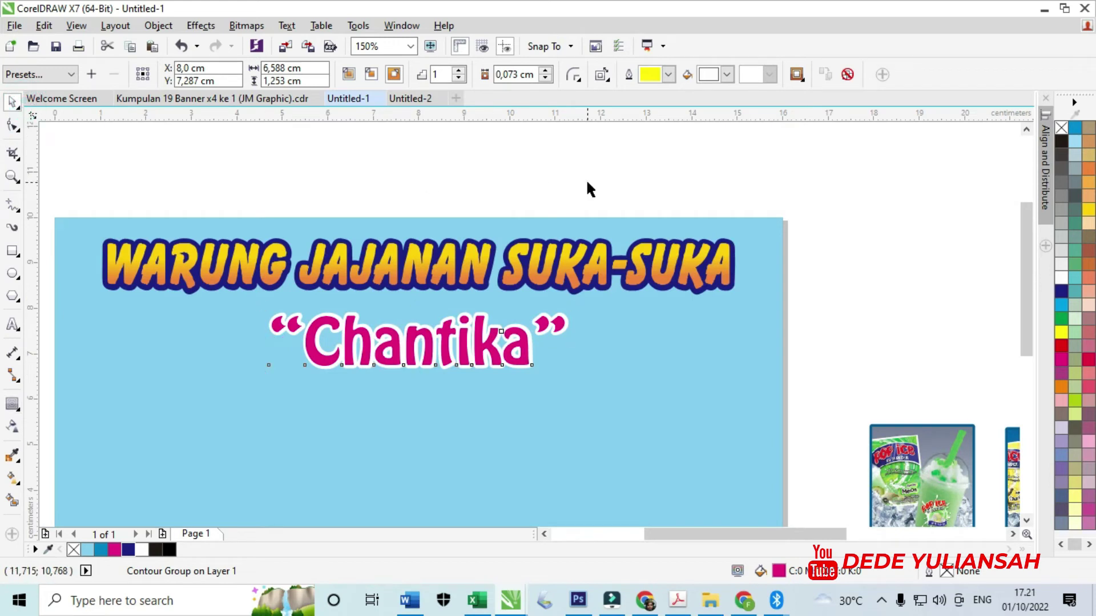
left_click(589, 189)
- Move the “SEDIA :” heading onto the left part of the banner, below the stall name
scroll(575, 194, "down", 2)
scroll(715, 240, "up", 2)
scroll(727, 231, "down", 1)
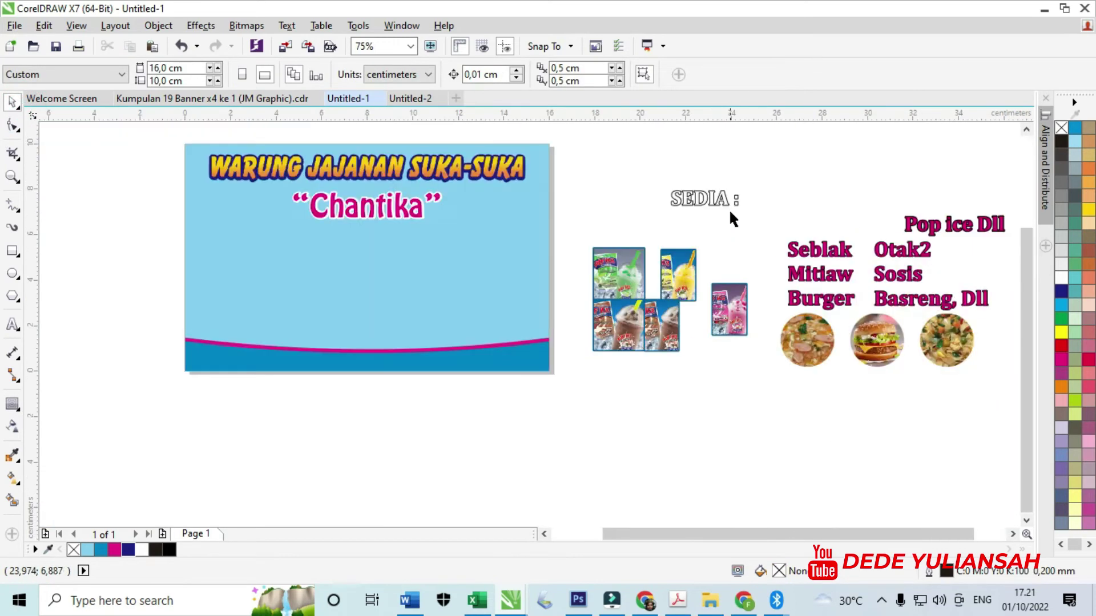
left_click_drag(710, 198, 251, 248)
scroll(212, 228, "up", 2)
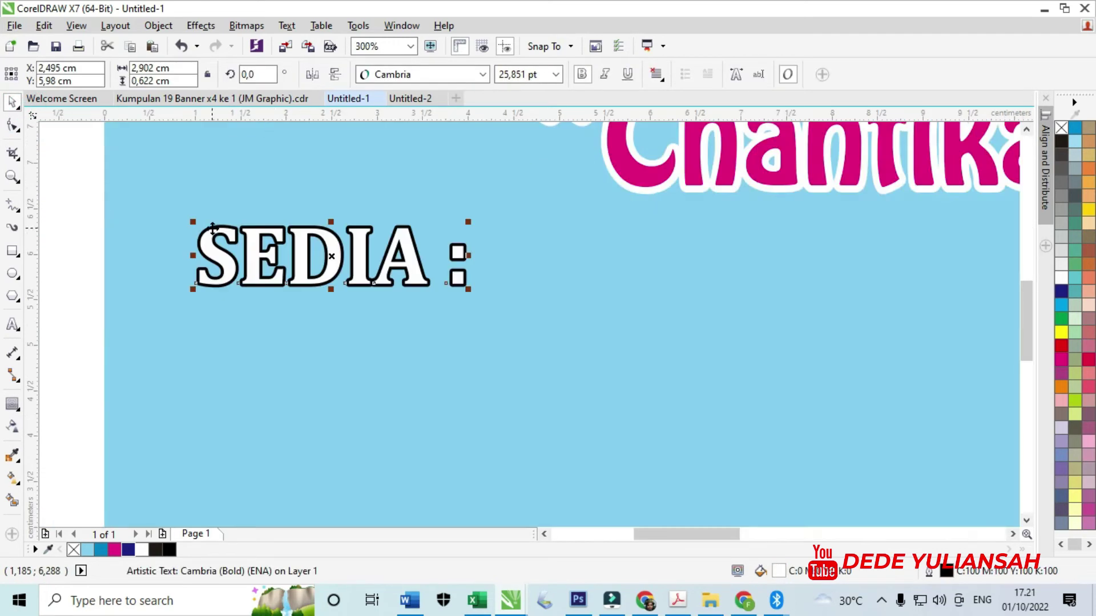
- Set the “SEDIA :” heading's font to Forte
left_click(403, 74)
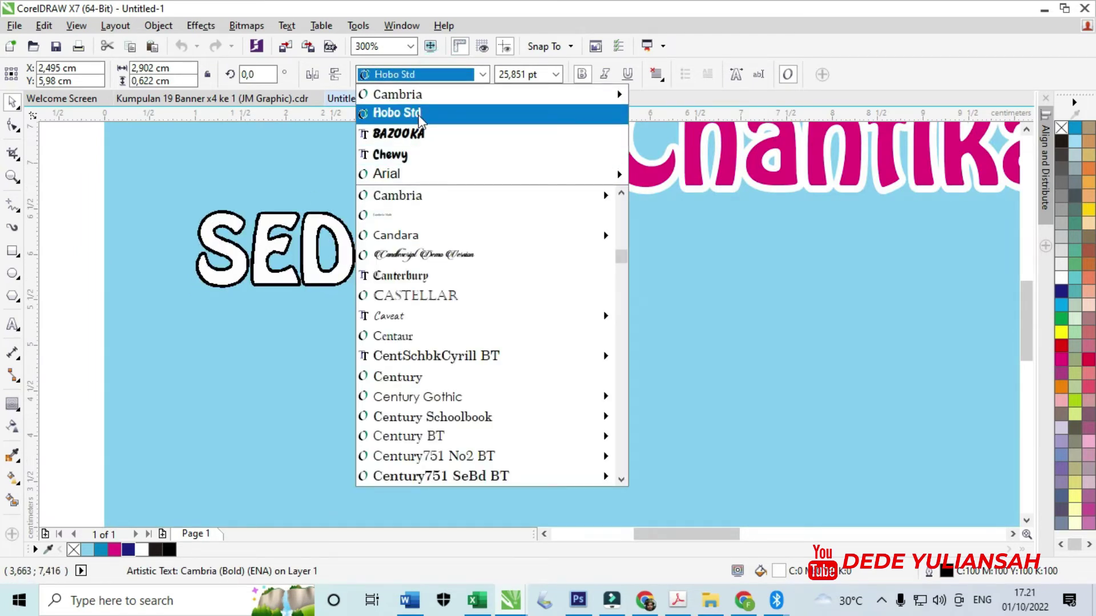
scroll(456, 365, "down", 3)
mouse_move(449, 356)
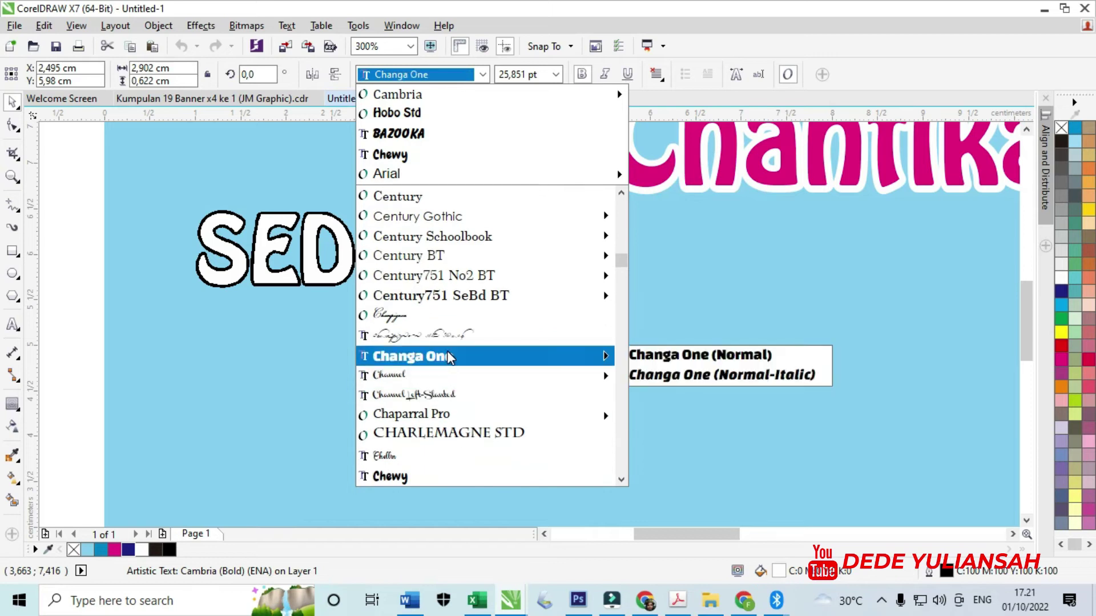
scroll(414, 462, "down", 3)
scroll(414, 442, "down", 6)
scroll(419, 365, "down", 6)
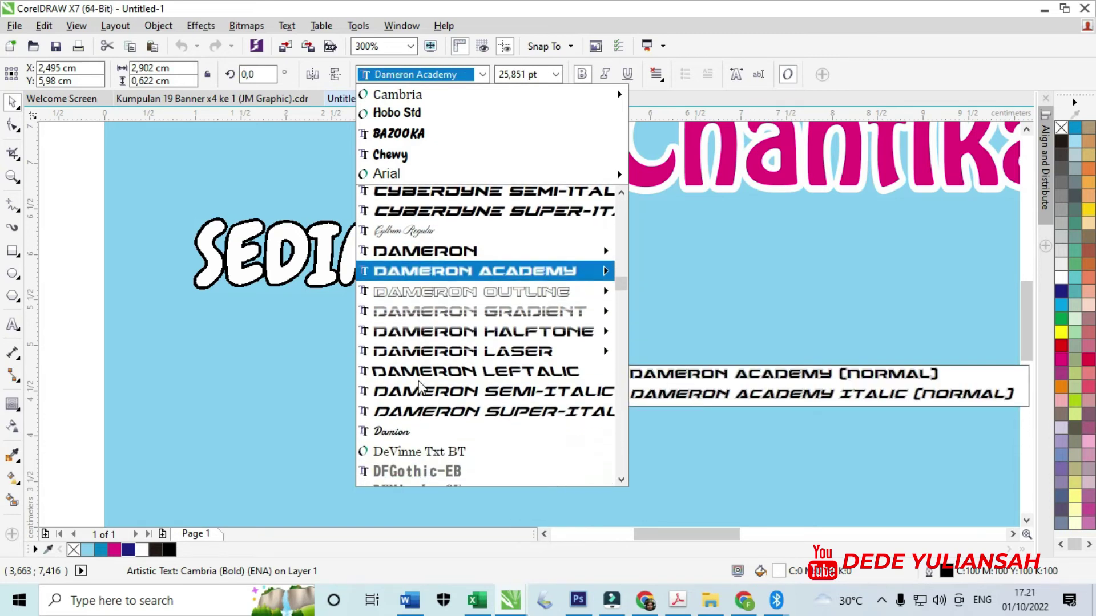
scroll(419, 388, "down", 5)
scroll(416, 416, "down", 5)
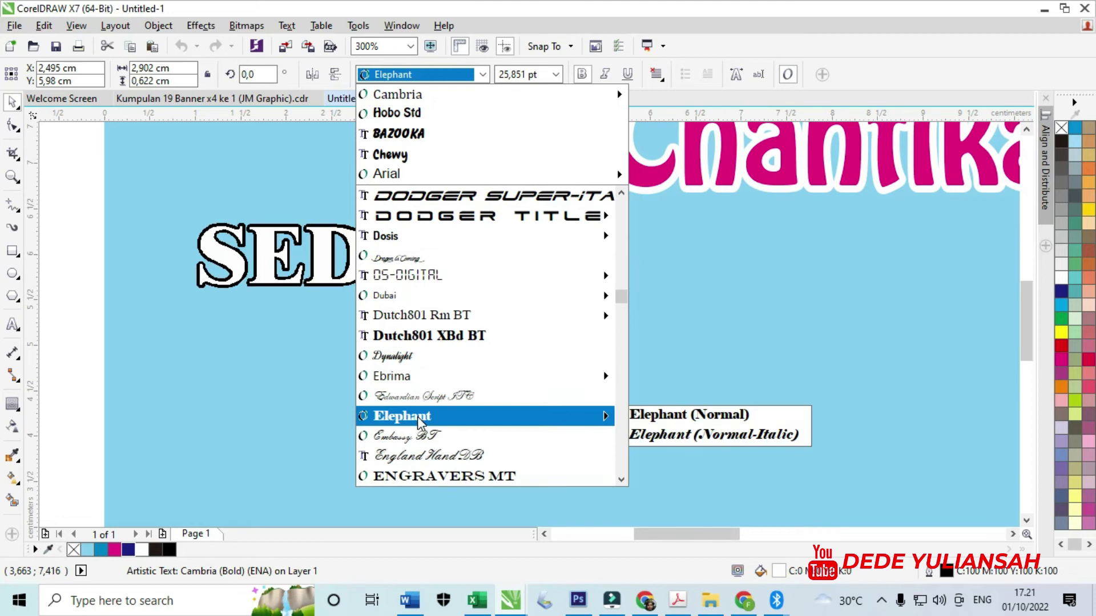
scroll(419, 419, "down", 3)
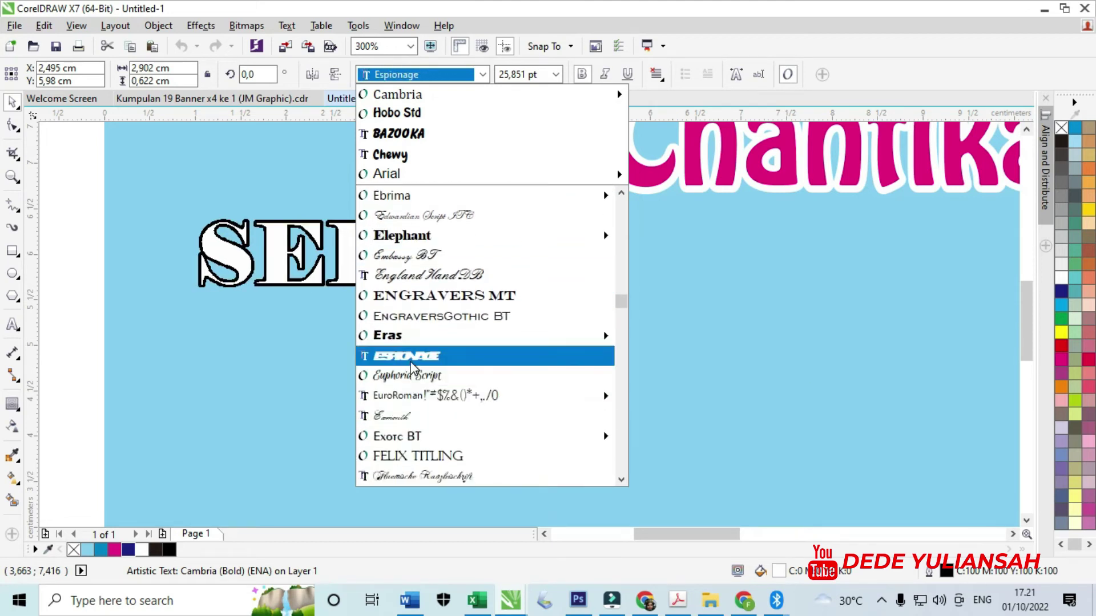
scroll(413, 368, "down", 2)
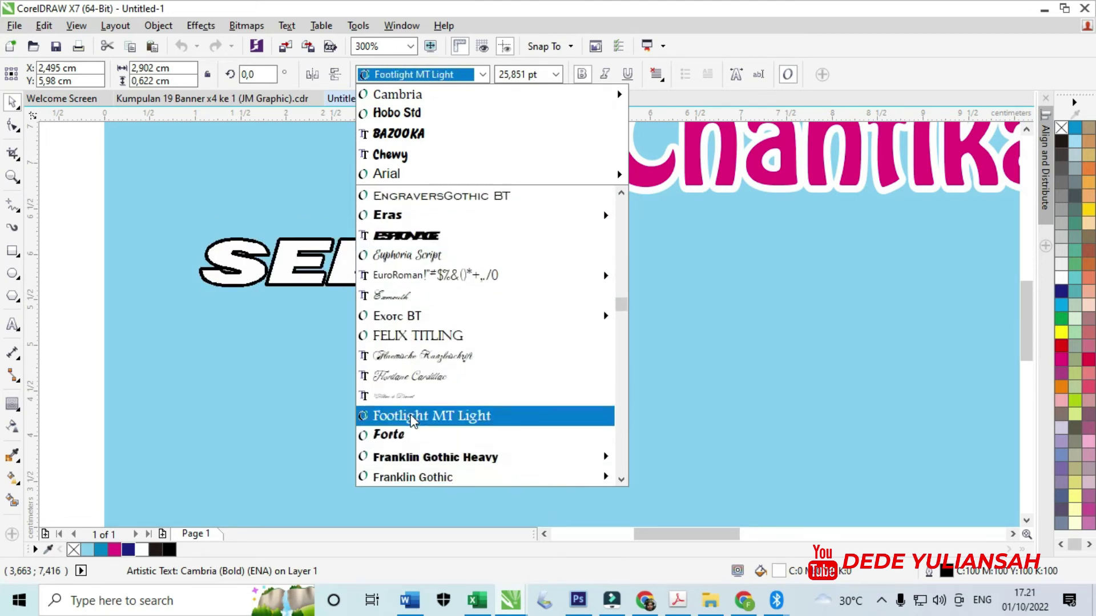
left_click(412, 436)
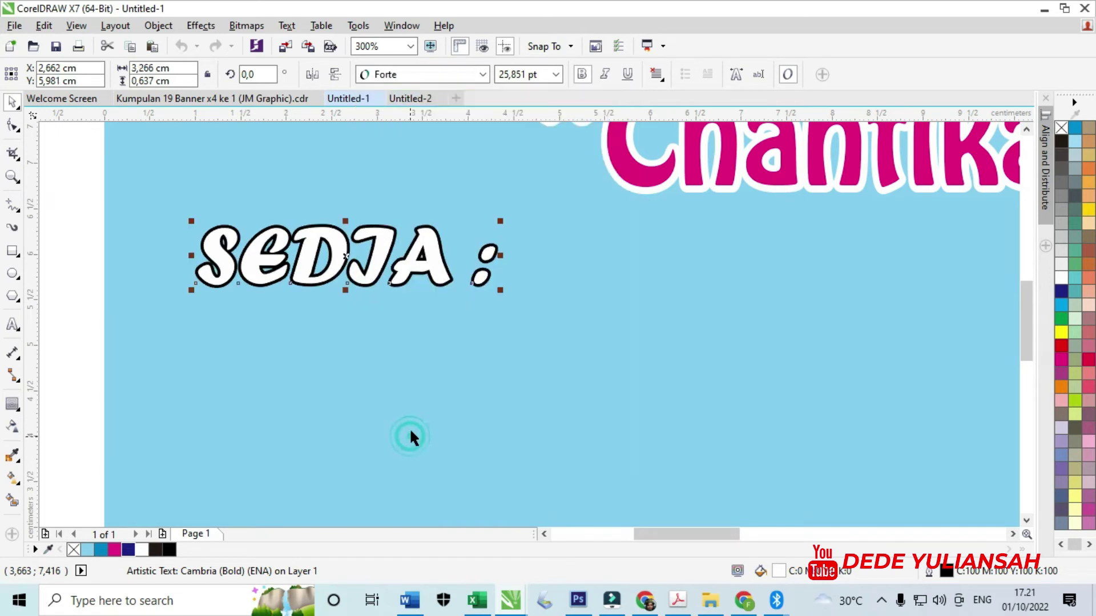
- Remove the “SEDIA :” heading's outline and add a one-step black outside contour, C100 M100 Y100 K100, with a 0.273 cm offset
scroll(483, 315, "down", 2)
scroll(483, 315, "down", 2)
scroll(455, 303, "up", 3)
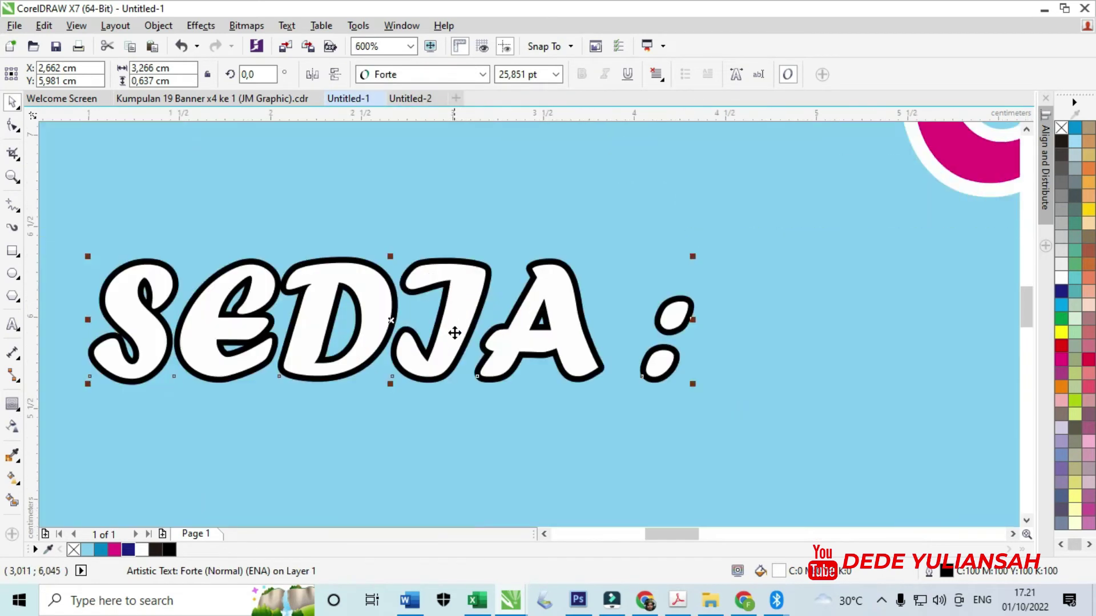
left_click(14, 405)
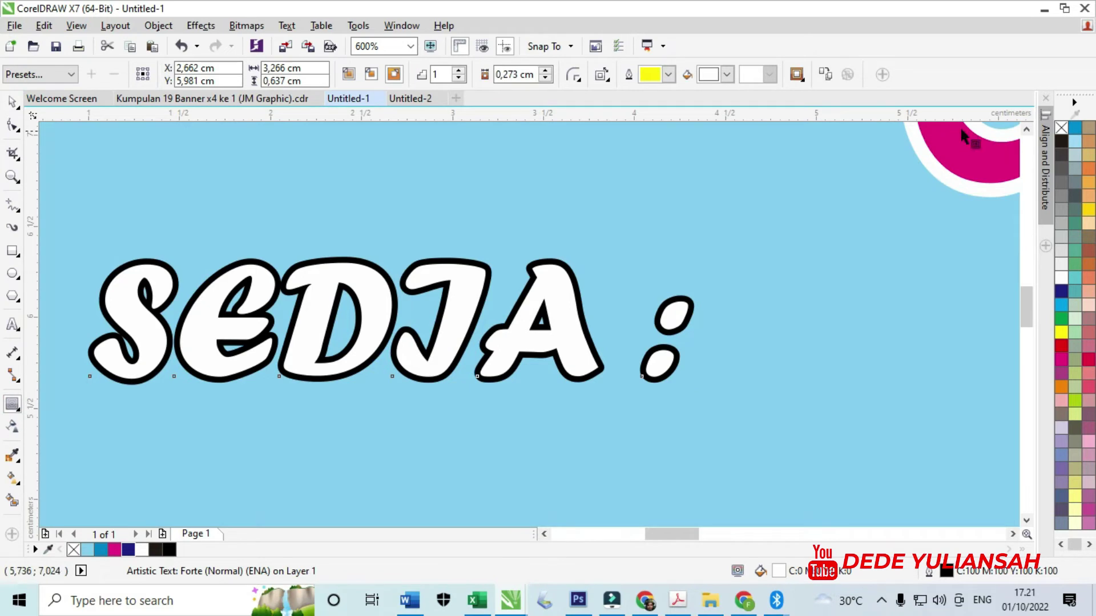
right_click(1060, 128)
left_click(706, 196)
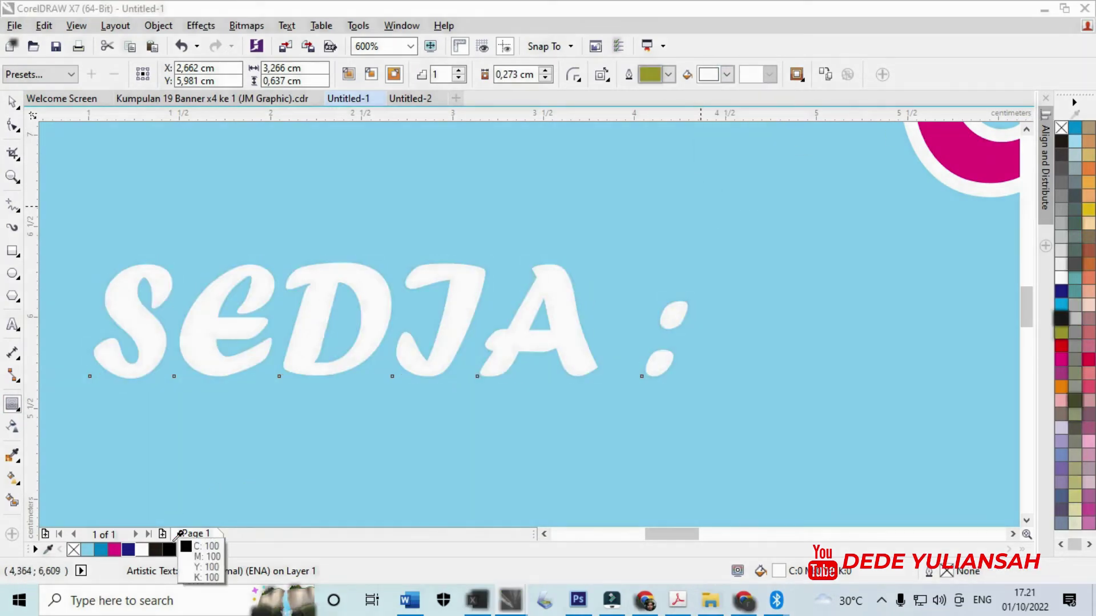
left_click(169, 549)
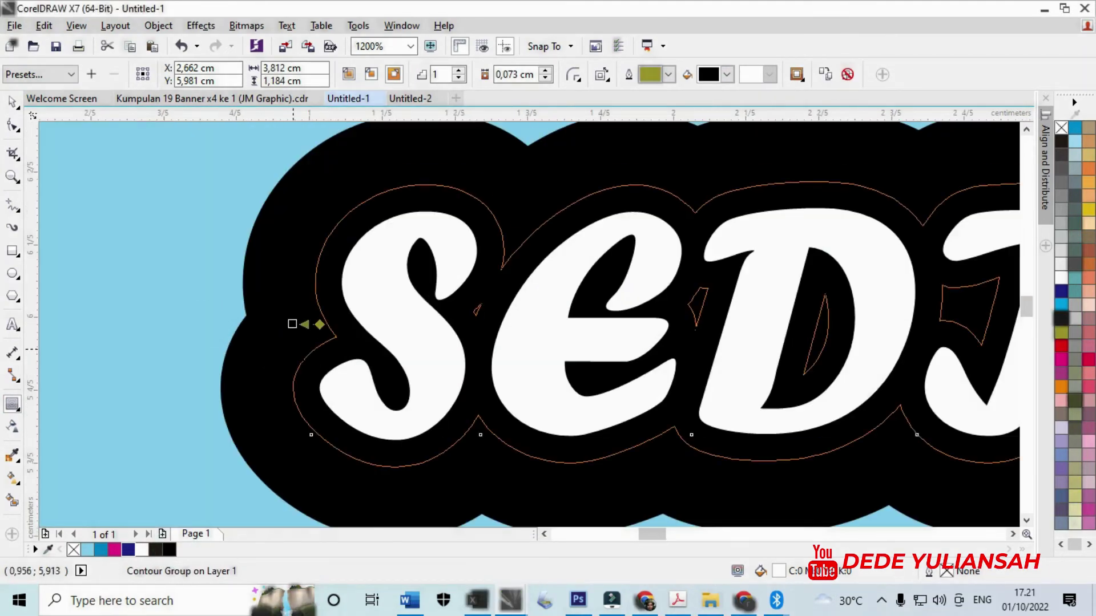
- Move the six menu item texts onto the banner below the “SEDIA :” heading and remove their outline
scroll(388, 306, "down", 3)
left_click(12, 101)
key("Escape")
scroll(467, 260, "down", 2)
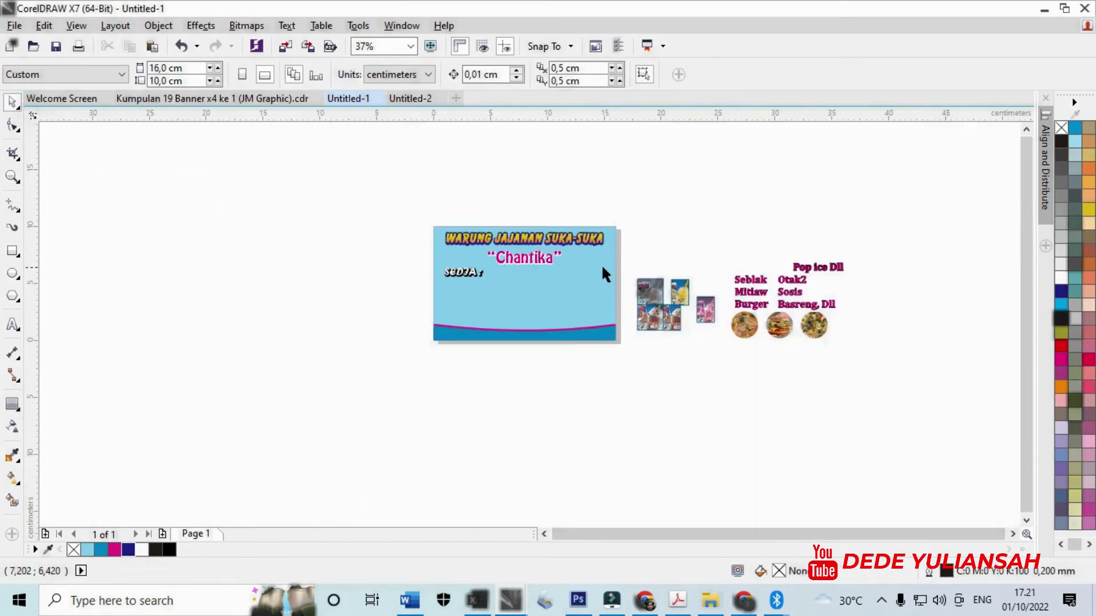
scroll(734, 279, "up", 1)
left_click_drag(732, 267, 956, 341)
left_click_drag(851, 283, 283, 298)
scroll(227, 293, "up", 1)
right_click(1060, 128)
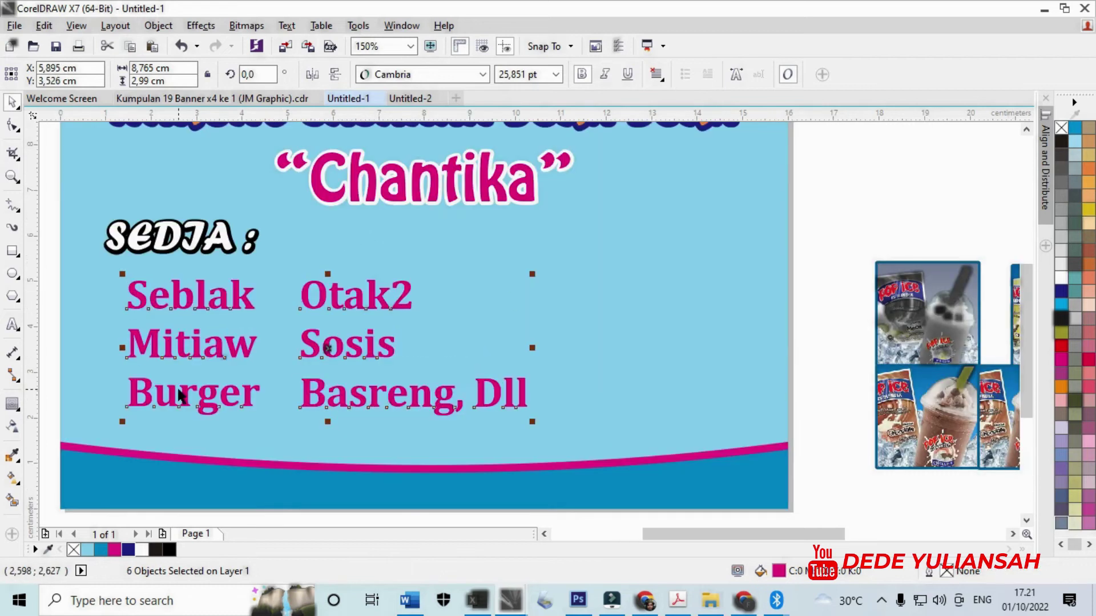
- Group the menu item texts, scale them to about 7.86 × 2.68 cm and position them slightly indented below “SEDIA :”
key("ctrl+g")
scroll(488, 382, "down", 1)
scroll(448, 382, "up", 1)
left_click_drag(572, 421, 531, 406)
scroll(543, 400, "down", 1)
scroll(375, 349, "up", 1)
left_click_drag(398, 342, 434, 343)
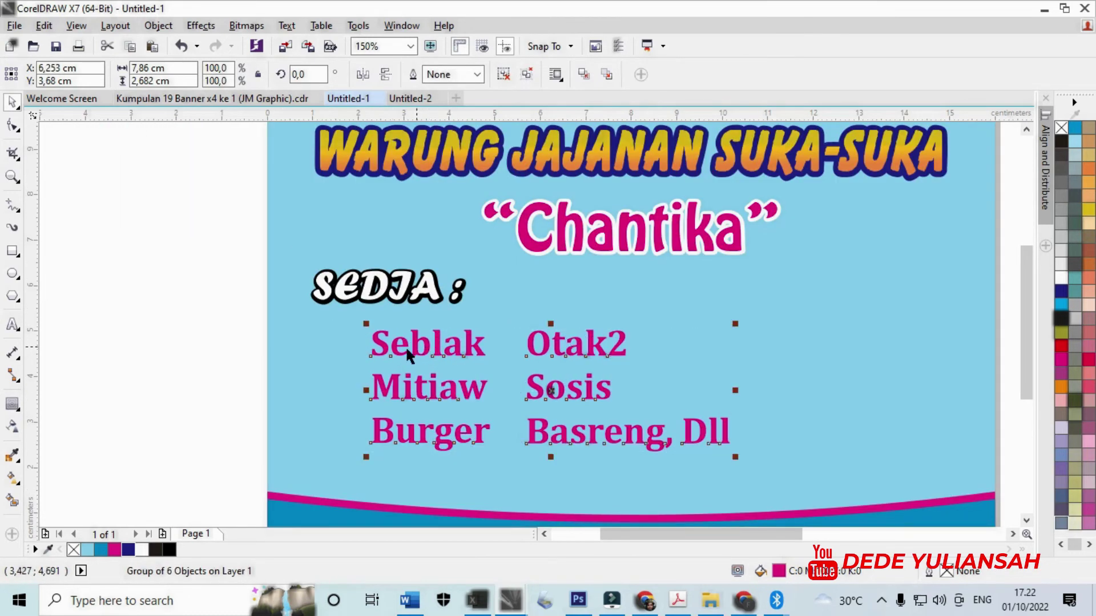
- Add a thin white outside contour to the grouped menu item texts and fine-tune its offset
left_click(12, 403)
left_click(726, 74)
left_click(752, 104)
scroll(389, 390, "up", 2)
left_click_drag(273, 396, 302, 401)
scroll(371, 297, "down", 2)
scroll(360, 321, "up", 3)
left_click_drag(315, 326, 333, 329)
scroll(333, 330, "down", 2)
scroll(327, 330, "up", 3)
left_click_drag(406, 318, 415, 330)
scroll(399, 331, "down", 3)
- Draw a bullet circle about 0.37 cm wide in front of “Seblak”, filled magenta and without an outline
left_click(12, 274)
scroll(360, 230, "up", 2)
left_click_drag(280, 184, 359, 265)
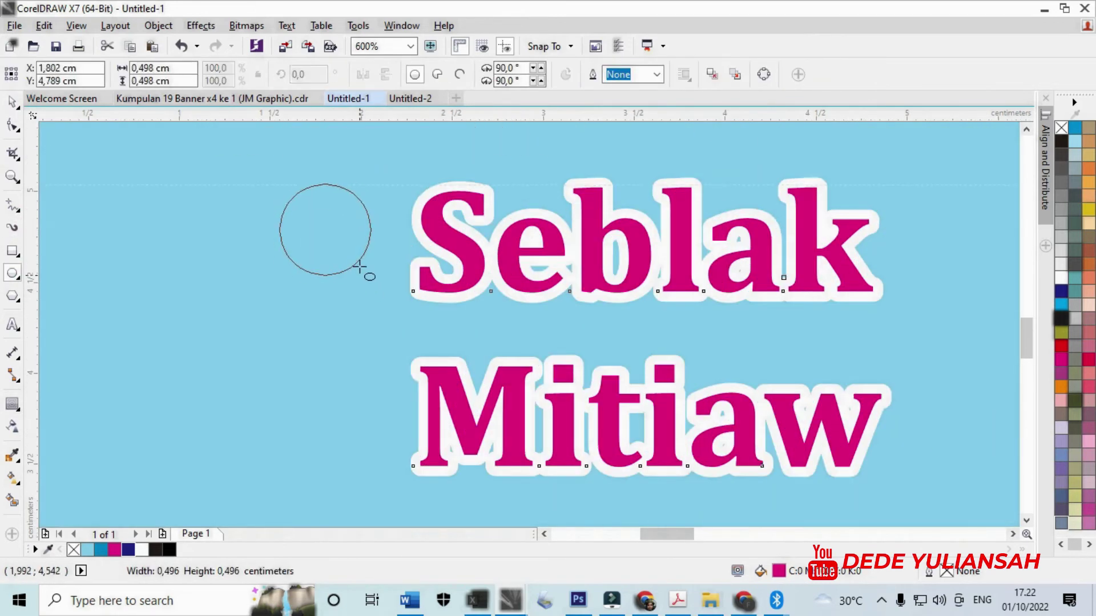
left_click_drag(328, 221, 396, 249)
scroll(397, 250, "up", 1)
left_click(1061, 358)
right_click(1061, 128)
scroll(442, 209, "up", 1)
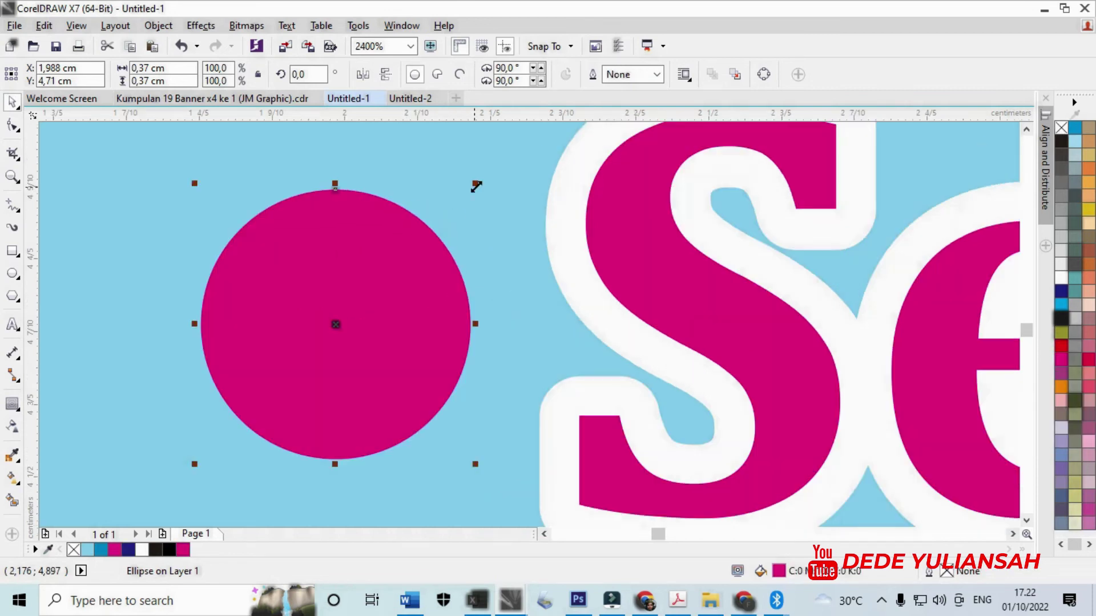
- Add a smaller concentric circle to the bullet, make the outer circle white and the inner one magenta, and enlarge the inner one slightly
scroll(280, 329, "down", 3)
scroll(415, 341, "up", 2)
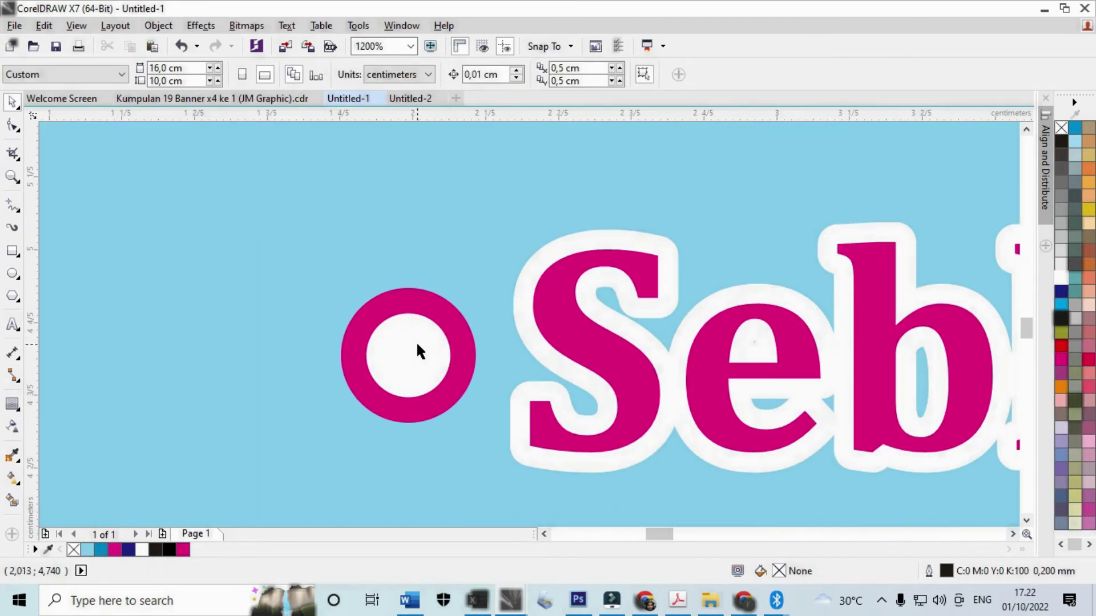
scroll(447, 312, "up", 2)
left_click_drag(465, 312, 498, 294)
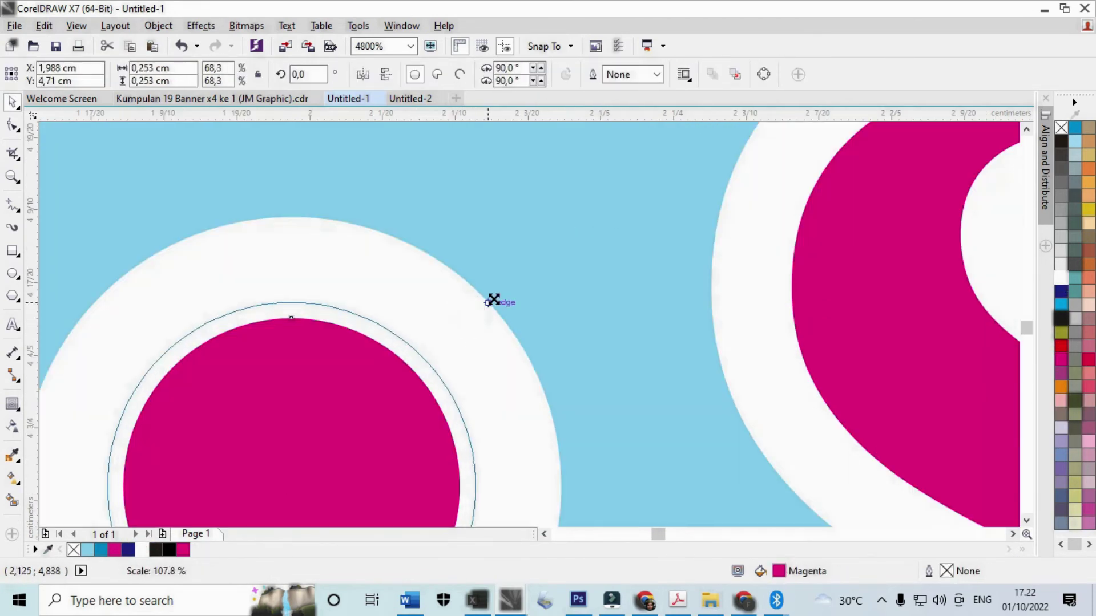
- Group the two bullet circles and duplicate the bullet downwards in front of “Mitiaw” and “Burger”
scroll(545, 255, "down", 3)
left_click_drag(96, 203, 591, 321)
scroll(436, 277, "down", 2)
key("ctrl+g")
scroll(457, 281, "up", 2)
left_click_drag(460, 282, 460, 455)
right_click(460, 454)
scroll(459, 420, "down", 2)
key("ctrl+r")
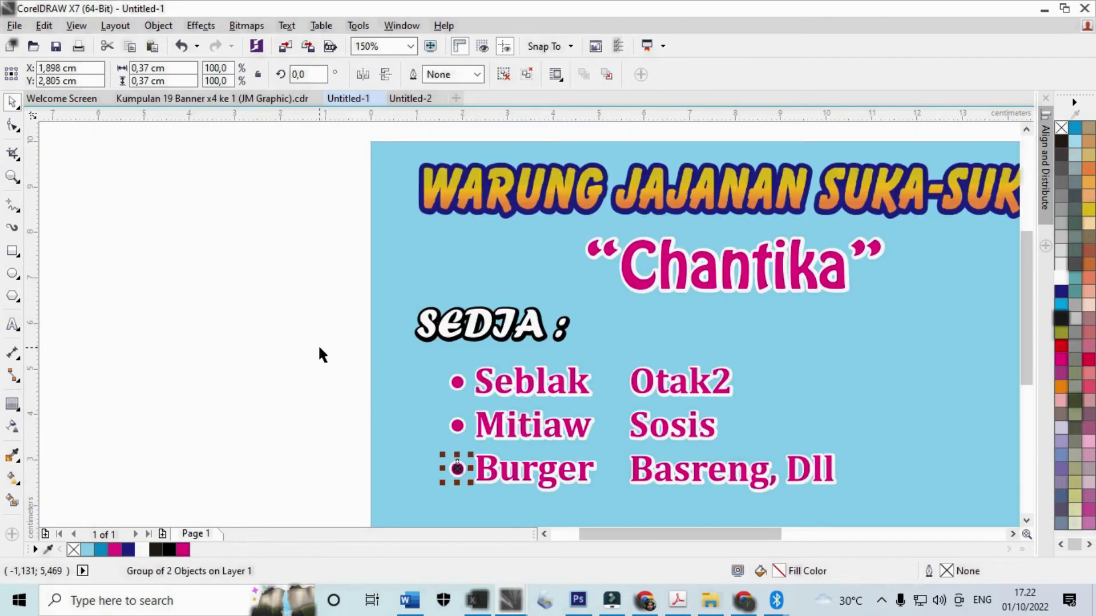
- Copy the bullets to the second menu column in front of “Otak2”, “Sosis” and “Basreng, Dll”
left_click_drag(625, 409, 616, 409)
right_click(616, 409)
scroll(614, 385, "up", 2)
scroll(625, 297, "down", 4)
left_click(380, 326)
- Move the “Pop ice Dll” text onto the right part of the banner, remove its outline and scale it down
scroll(621, 336, "up", 1)
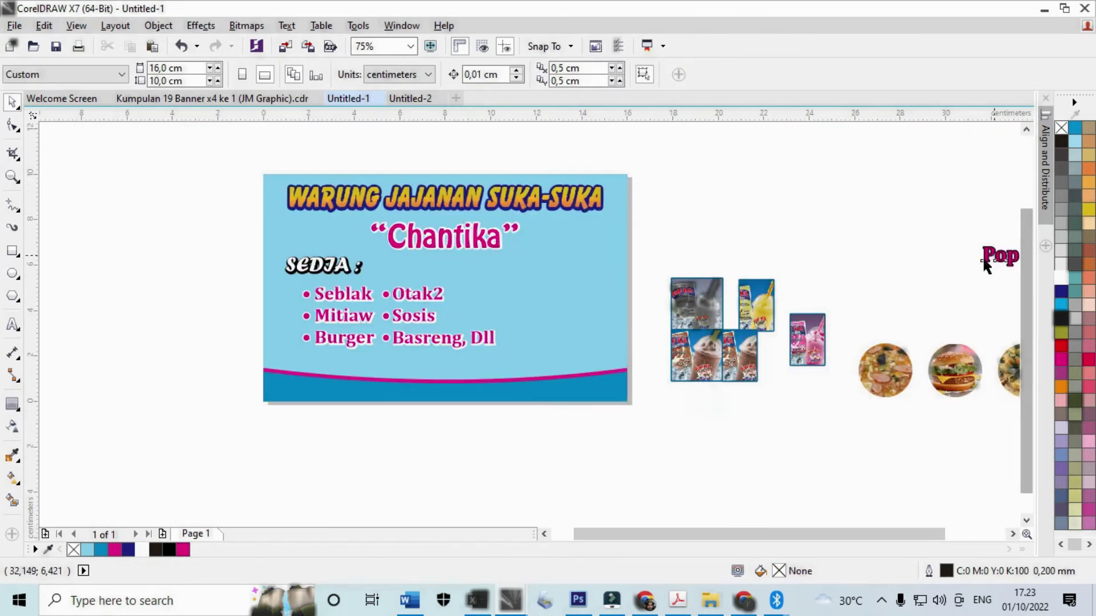
left_click_drag(985, 262, 538, 263)
scroll(538, 264, "up", 1)
right_click(1061, 127)
scroll(687, 277, "up", 1)
left_click_drag(703, 310, 661, 302)
- Add a one-step white outside contour with an offset of about 0.052 cm to the “Pop ice Dll” text
left_click(12, 404)
left_click_drag(304, 257, 280, 257)
scroll(290, 255, "up", 2)
left_click_drag(255, 292, 334, 314)
scroll(224, 312, "up", 1)
left_click_drag(445, 272, 438, 272)
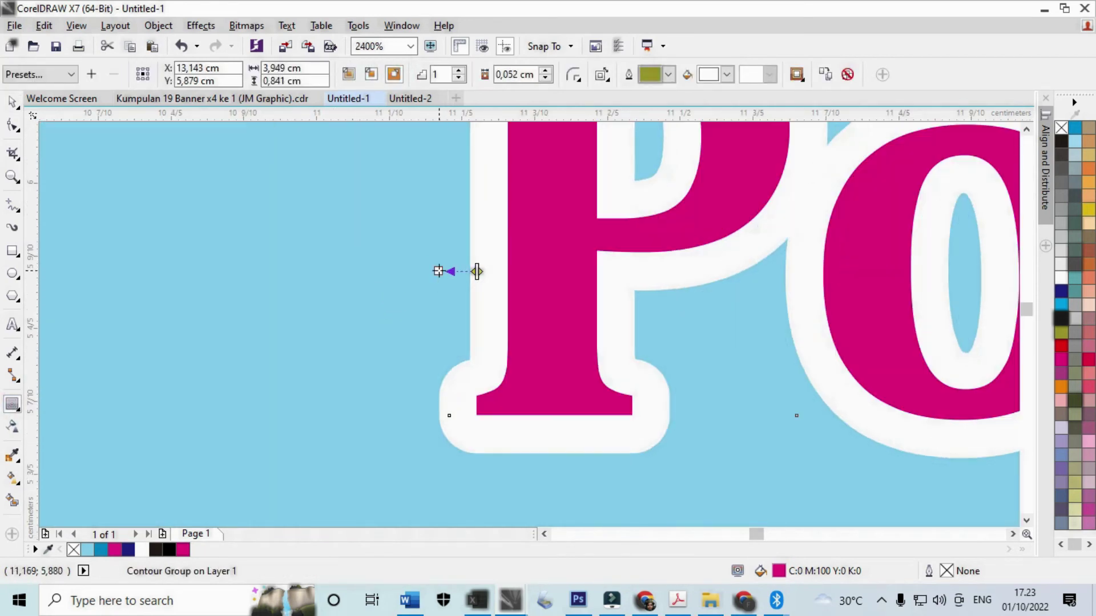
scroll(438, 272, "down", 4)
left_click(12, 102)
- Move the melon and chocolate Pop Ice images onto the banner, stacked below the “Pop ice Dll” text
left_click(776, 279)
scroll(776, 279, "down", 1)
left_click_drag(783, 299, 632, 303)
scroll(727, 313, "up", 1)
left_click_drag(868, 378, 568, 384)
scroll(509, 371, "up", 2)
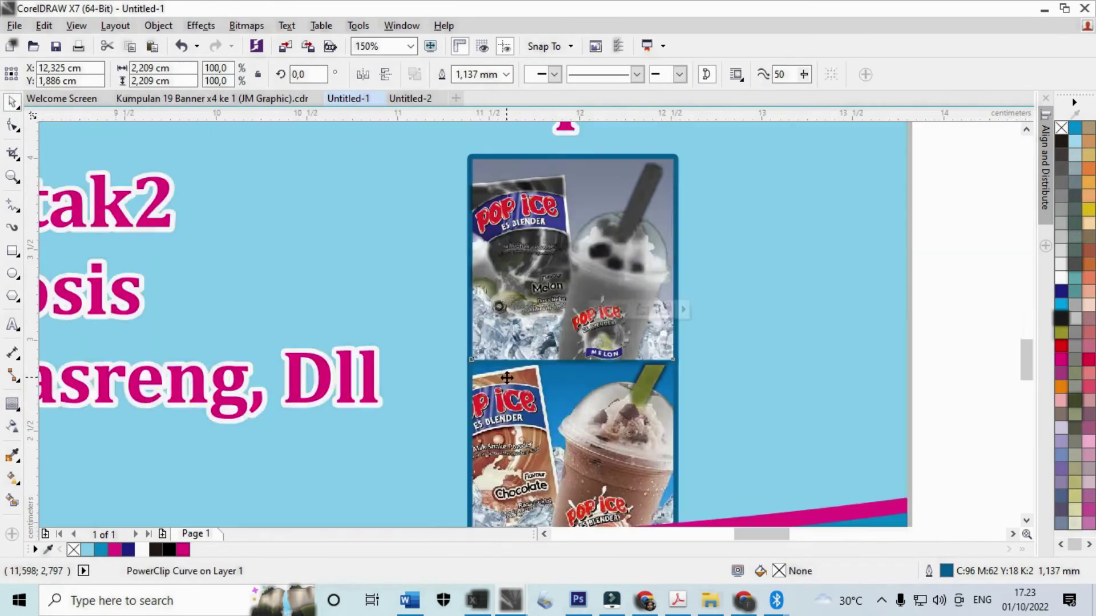
scroll(485, 371, "down", 2)
- Bring another Pop Ice image onto the banner and rearrange the images under the “Pop ice Dll” text
left_click_drag(943, 318, 328, 294)
scroll(659, 276, "down", 2)
scroll(659, 275, "up", 2)
left_click(704, 314)
scroll(703, 315, "down", 1)
scroll(561, 283, "up", 1)
left_click_drag(477, 262, 369, 362)
left_click_drag(416, 348, 517, 247)
- Arrange the durian, chocolate and strawberry images in a row beneath the melon and chocolate pair
scroll(459, 185, "up", 1)
scroll(459, 189, "down", 2)
scroll(327, 256, "up", 2)
scroll(326, 256, "up", 1)
left_click_drag(448, 332, 425, 302)
scroll(446, 239, "up", 1)
left_click_drag(709, 322, 585, 318)
scroll(475, 257, "down", 3)
scroll(500, 267, "up", 4)
scroll(404, 231, "down", 5)
left_click_drag(645, 225, 447, 243)
scroll(448, 234, "up", 4)
left_click_drag(469, 253, 406, 264)
scroll(513, 263, "down", 3)
- Scale the five Pop Ice images together to a block about 3.81 cm square and position it above the bottom band
left_click_drag(641, 347, 326, 143)
left_click_drag(620, 373, 562, 393)
left_click_drag(514, 354, 513, 353)
scroll(484, 314, "up", 1)
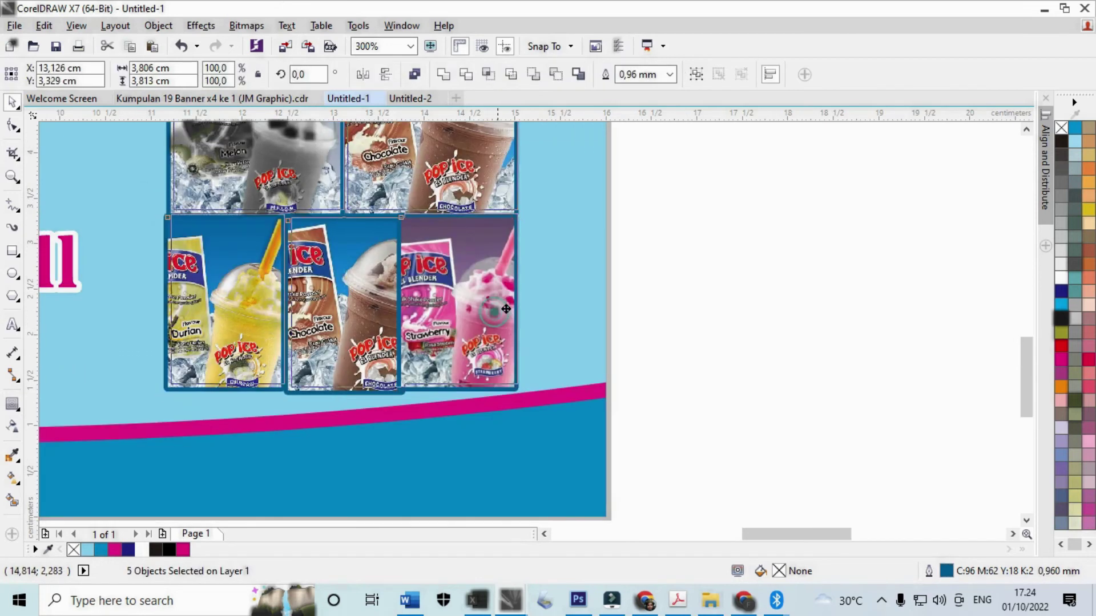
scroll(513, 331, "down", 2)
scroll(435, 298, "up", 2)
left_click_drag(401, 314, 378, 313)
- Align the Pop Ice rows, matching the left edges of the melon and durian images and the right edges of the chocolate and strawberry images
left_click(443, 331)
left_click(463, 261, "shift")
key("l")
left_click(685, 388)
left_click(709, 273, "shift")
key("l")
key("r")
left_click(685, 382)
left_click(594, 388, "shift")
left_click(492, 391, "shift")
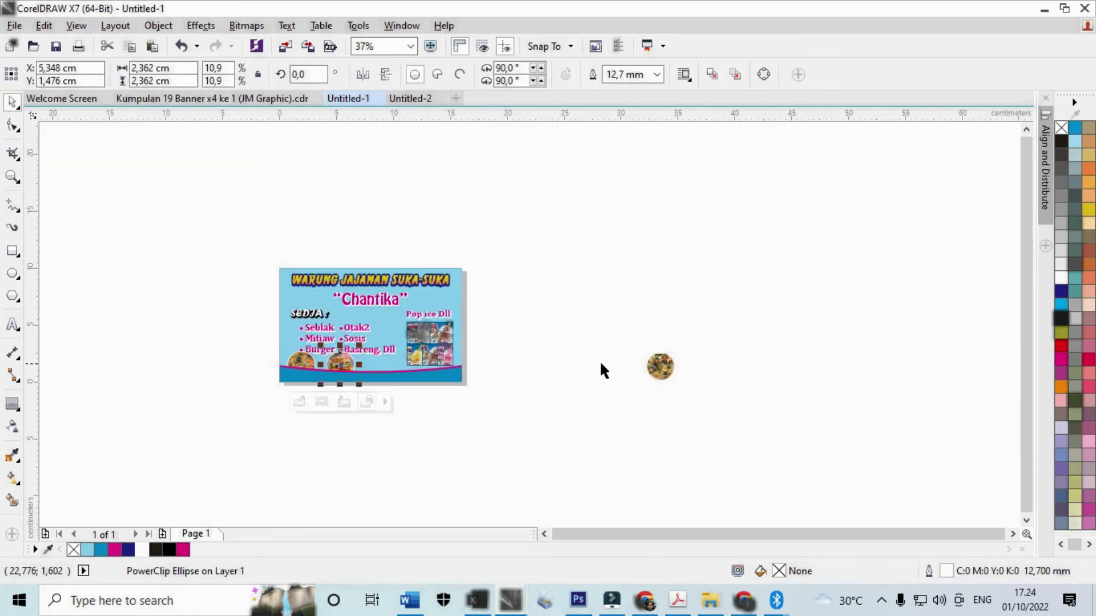
- Move the round noodle photo onto the banner beside the burger photo
left_click_drag(660, 366, 362, 365)
scroll(358, 365, "up", 2)
scroll(313, 383, "left", 1)
- Shrink the three round food photos together and stretch the blue and magenta bottom bands across the full banner width
left_click(269, 402)
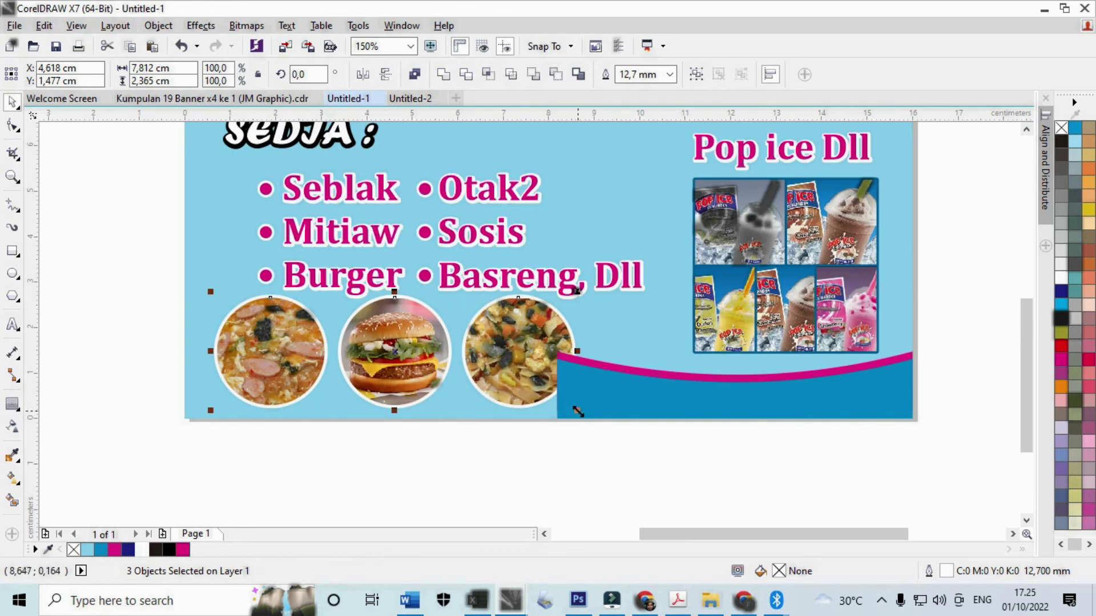
left_click(581, 387)
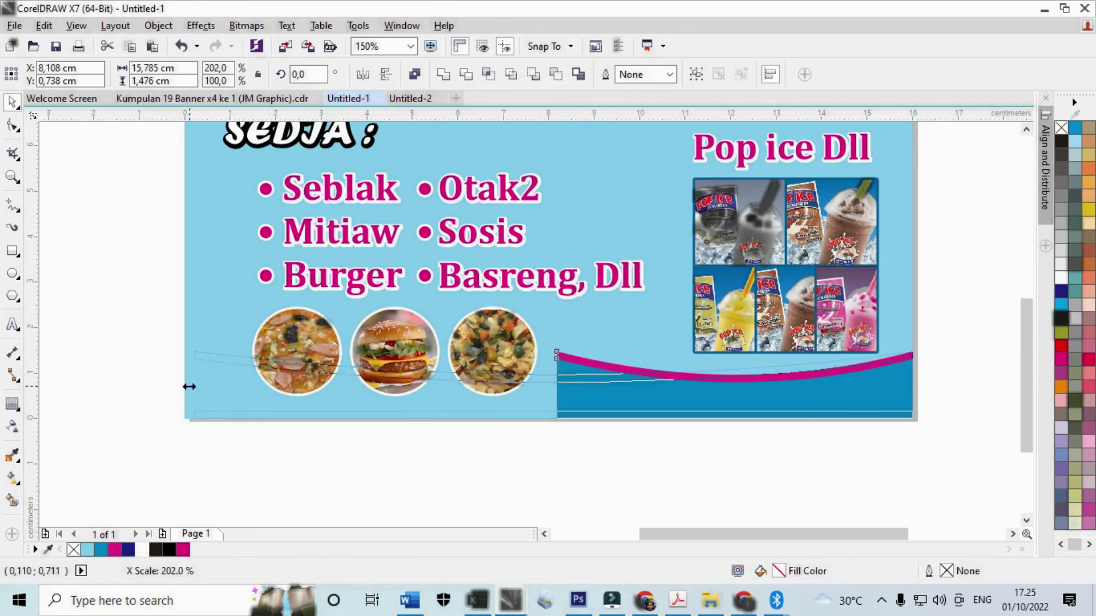
left_click_drag(189, 387, 189, 387)
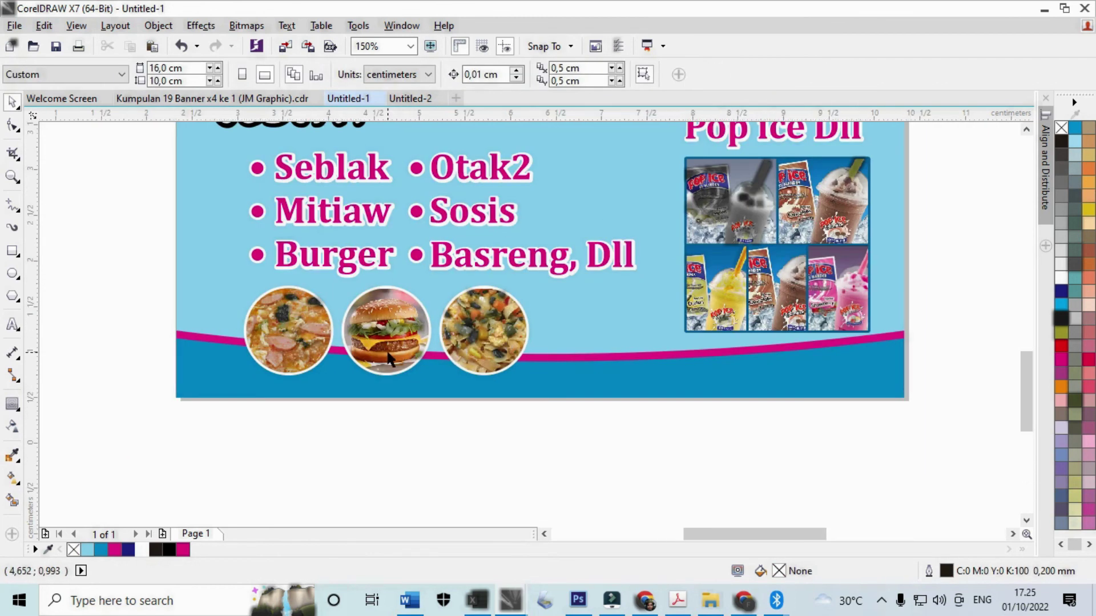
- Shift the burger and noodle photos so the three round photos sit close together over the bottom band
left_click(388, 358)
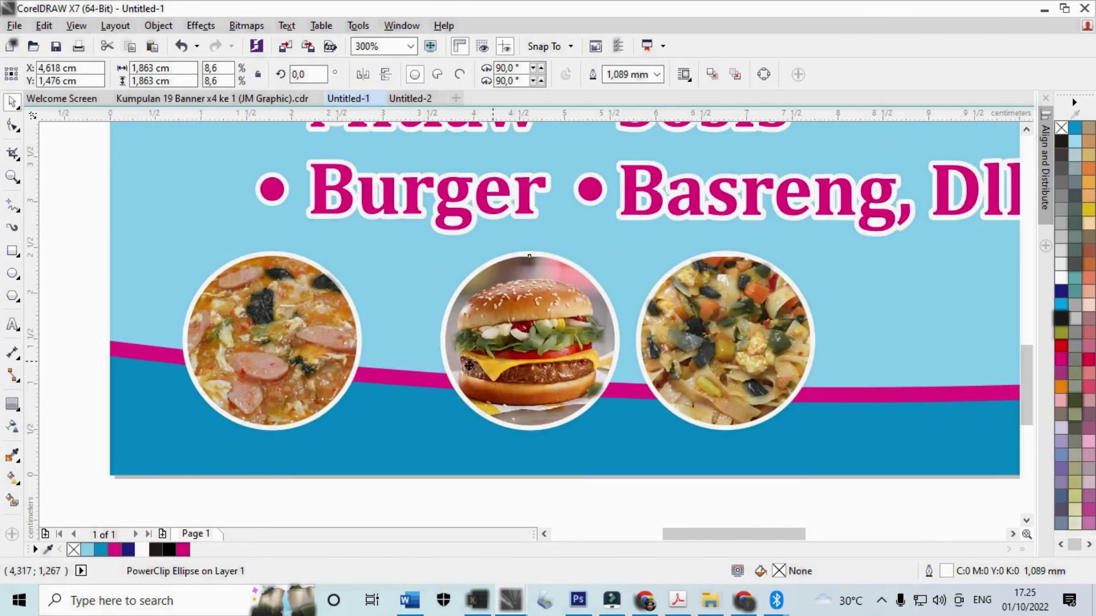
left_click_drag(521, 350, 601, 407)
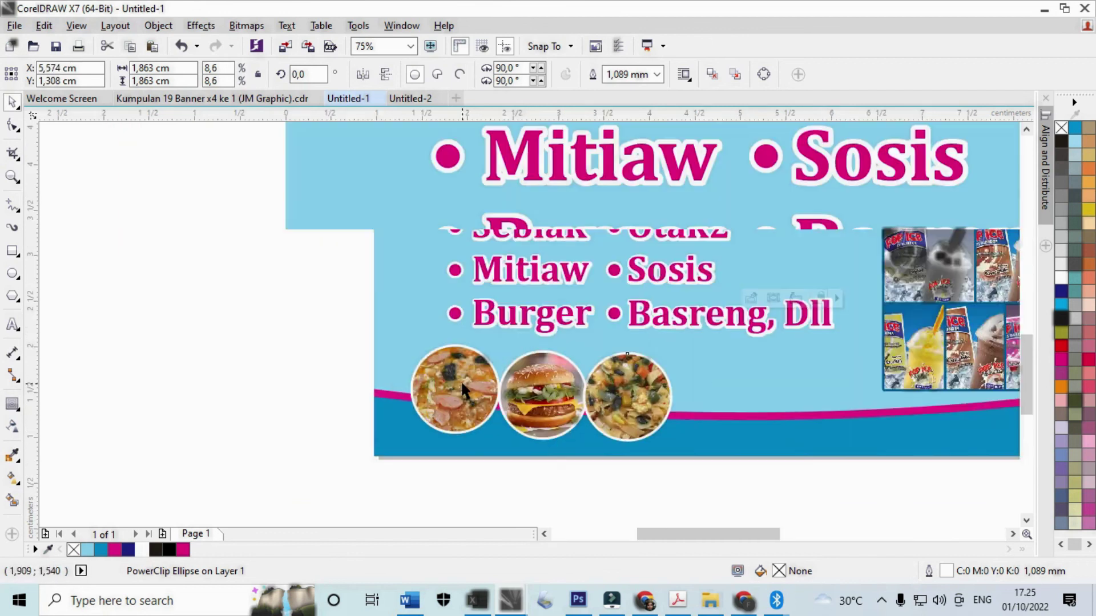
scroll(698, 401, "up", 1)
left_click_drag(699, 401, 788, 401)
scroll(433, 374, "down", 1)
- Enlarge the burger photo and place it directly beside the round sausage dish photo
left_click(434, 373)
scroll(483, 292, "up", 1)
left_click_drag(465, 291, 553, 250)
scroll(628, 249, "down", 1)
left_click_drag(503, 343, 519, 344)
left_click_drag(588, 466, 575, 445)
scroll(575, 444, "up", 1)
left_click_drag(570, 448, 588, 465)
left_click_drag(528, 365, 536, 365)
scroll(536, 366, "down", 2)
- Enlarge the round noodle photo to about 2.03 cm and position it directly beside the burger photo
left_click(664, 436)
scroll(549, 280, "up", 1)
left_click_drag(597, 387, 593, 387)
scroll(593, 387, "down", 1)
scroll(670, 345, "up", 1)
left_click_drag(651, 359, 669, 342)
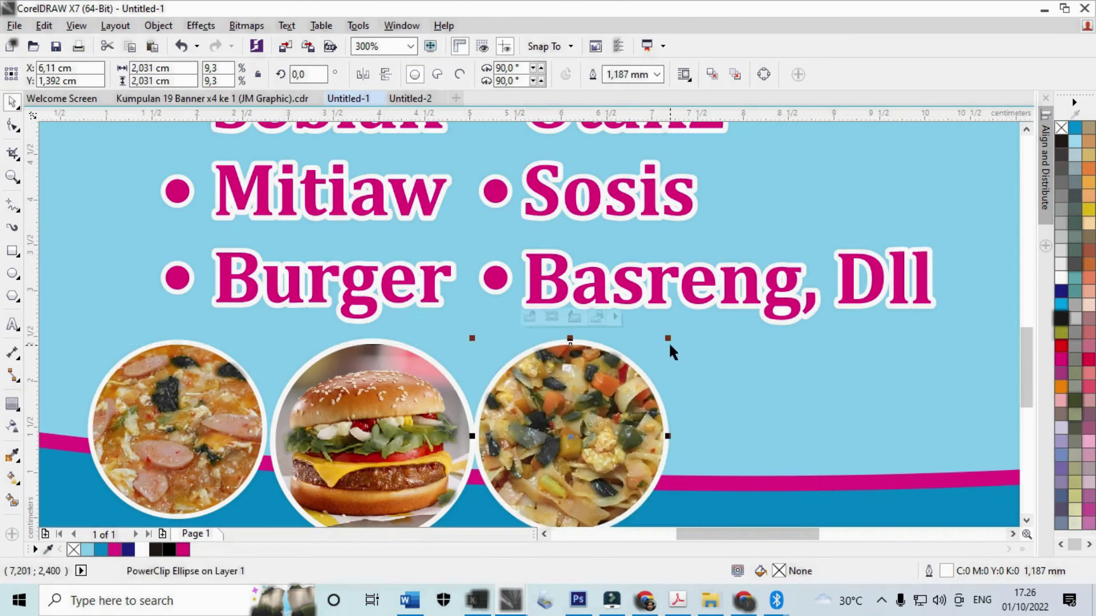
scroll(668, 342, "down", 1)
scroll(598, 403, "up", 1)
left_click_drag(598, 399, 606, 418)
scroll(608, 418, "down", 1)
- Enlarge the round sausage dish photo to match the burger photo and fine-tune the spacing of the row
scroll(376, 418, "up", 2)
left_click(521, 383)
scroll(519, 378, "down", 2)
left_click(497, 394)
scroll(605, 365, "up", 2)
left_click_drag(617, 370, 618, 369)
scroll(502, 373, "down", 4)
left_click(710, 425)
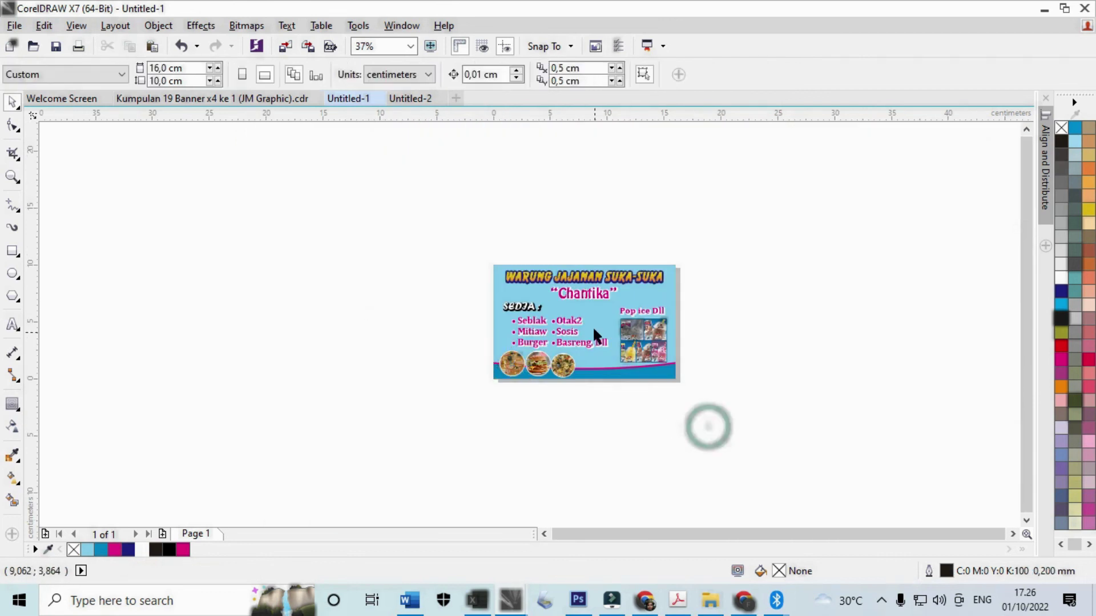
- Try to resize the block of five Pop Ice images, and undo the resize
scroll(594, 324, "up", 1)
left_click_drag(634, 308, 632, 309)
scroll(643, 399, "up", 1)
left_click_drag(647, 412, 630, 430)
key("ctrl+z")
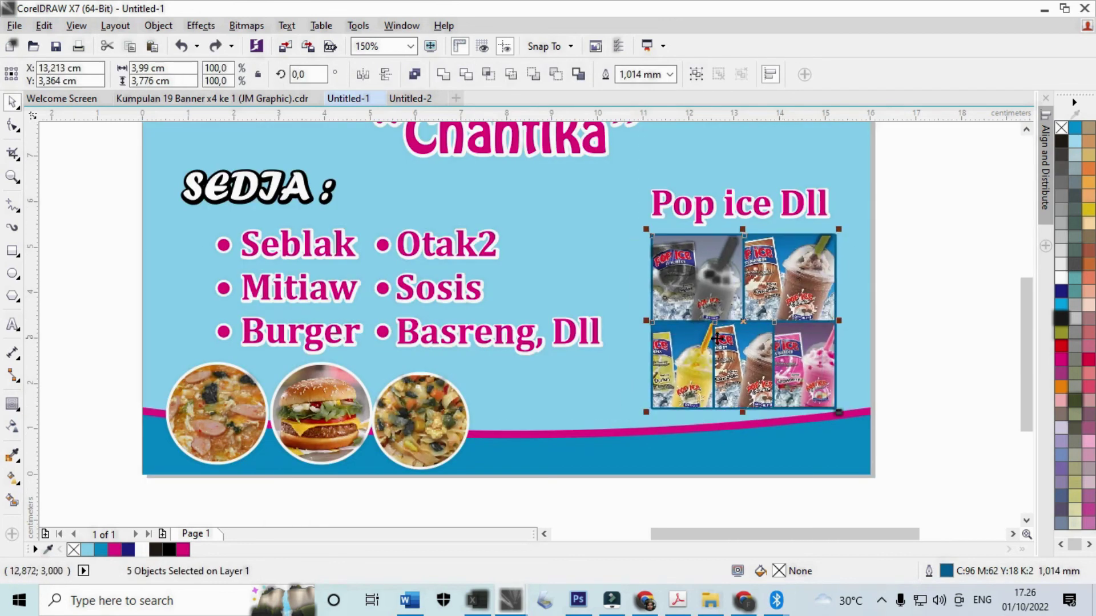
- Widen the block of five Pop Ice images leftward and enlarge the Pop ice Dll heading above it to about 4.21 cm wide
left_click_drag(647, 321, 627, 322)
left_click(963, 343)
left_click(670, 204)
scroll(631, 215, "up", 2)
scroll(570, 343, "down", 4)
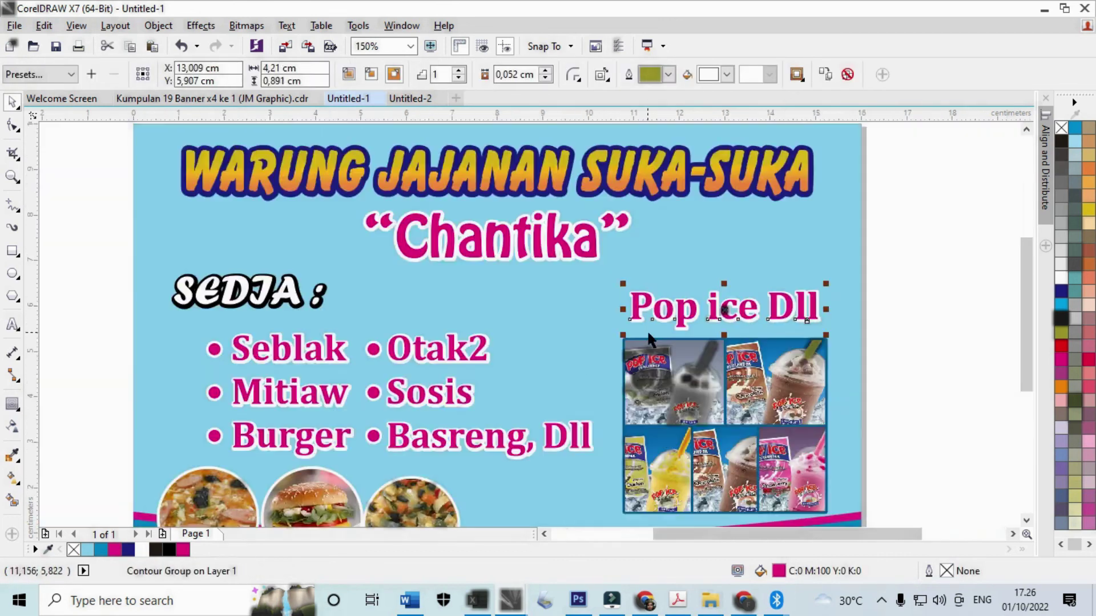
scroll(563, 362, "up", 1)
left_click(222, 319)
left_click_drag(402, 190, 858, 445)
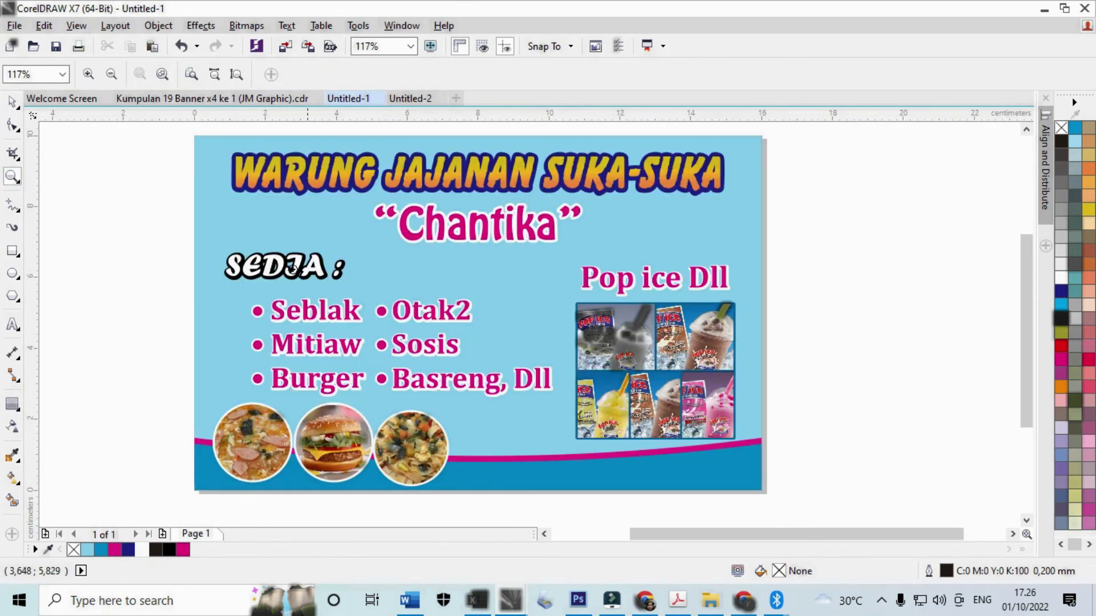